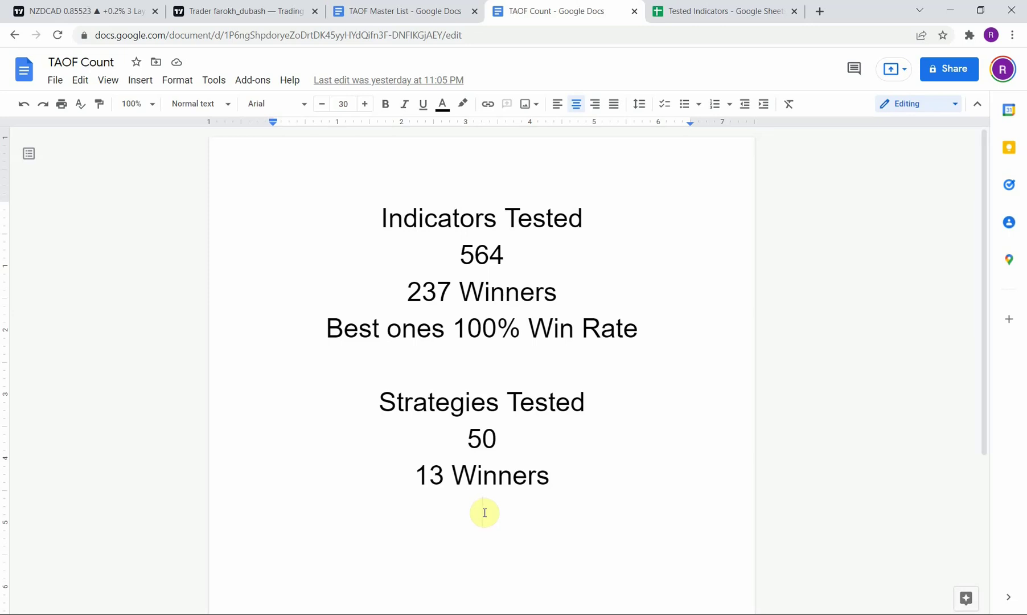
- Switch to the NZDCAD chart on TradingView and hide the GM All-purpose indicator overlaid on the price candles
{"action": "left_click", "coordinate": [69, 9]}
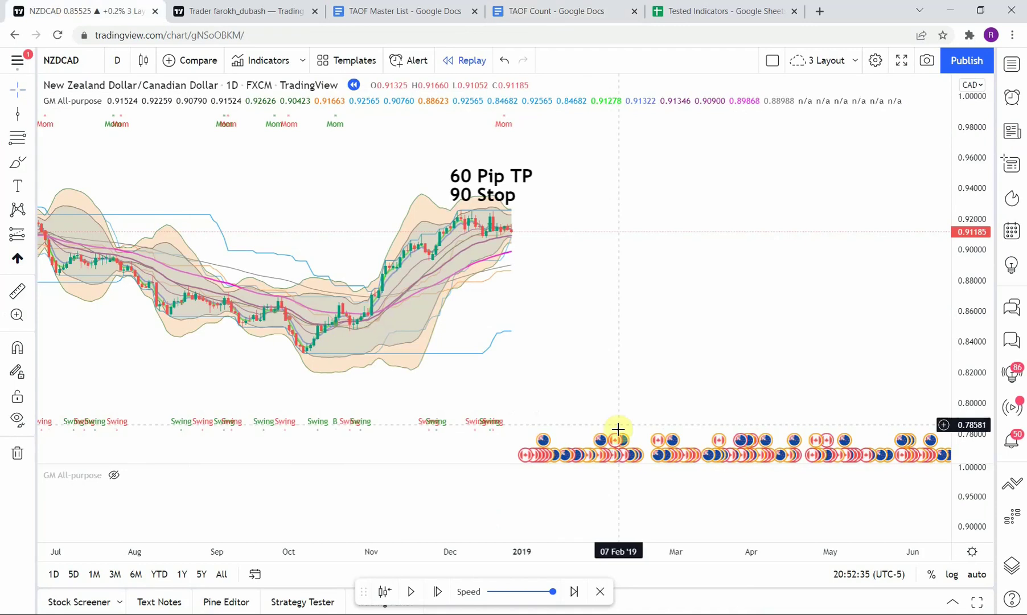
{"action": "left_click_drag", "start_coordinate": [588, 371], "coordinate": [597, 370]}
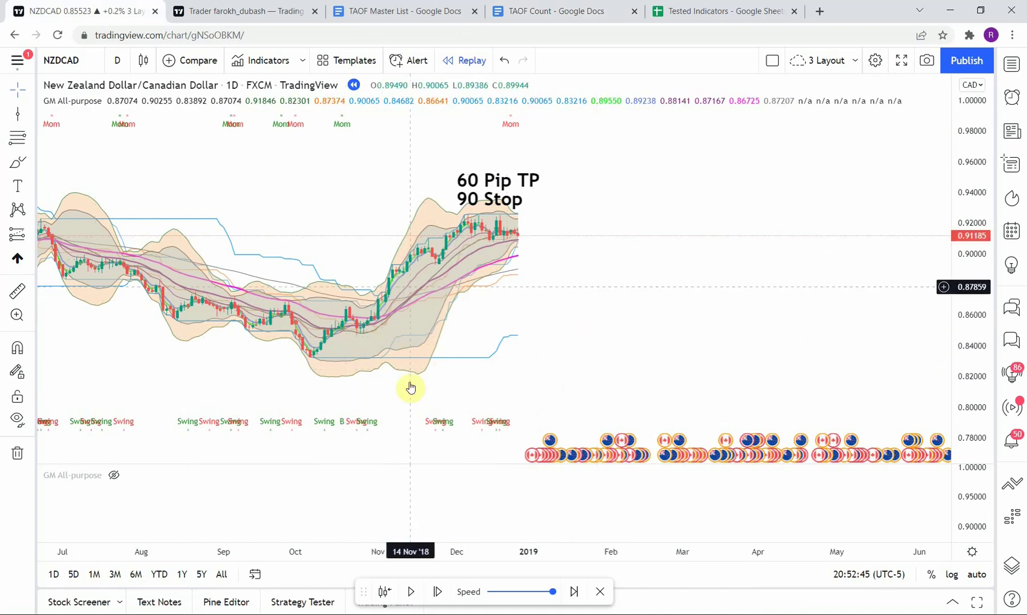
{"action": "mouse_move", "coordinate": [725, 321]}
{"action": "left_mouse_down"}
{"action": "mouse_move", "coordinate": [725, 305]}
{"action": "mouse_move", "coordinate": [730, 339]}
{"action": "mouse_move", "coordinate": [718, 308]}
{"action": "mouse_move", "coordinate": [720, 317]}
{"action": "left_mouse_up"}
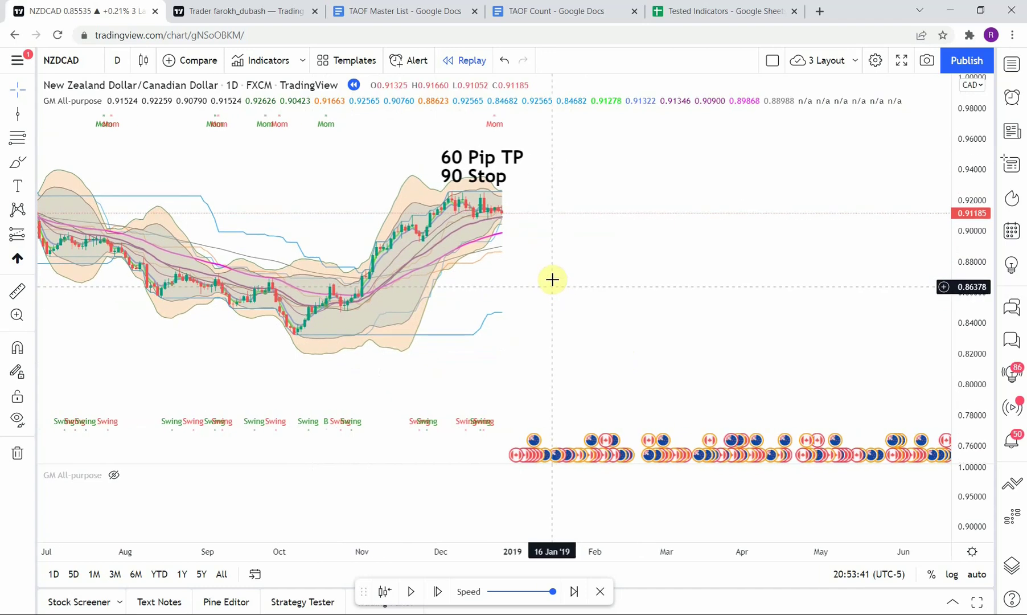
{"action": "left_click", "coordinate": [112, 100]}
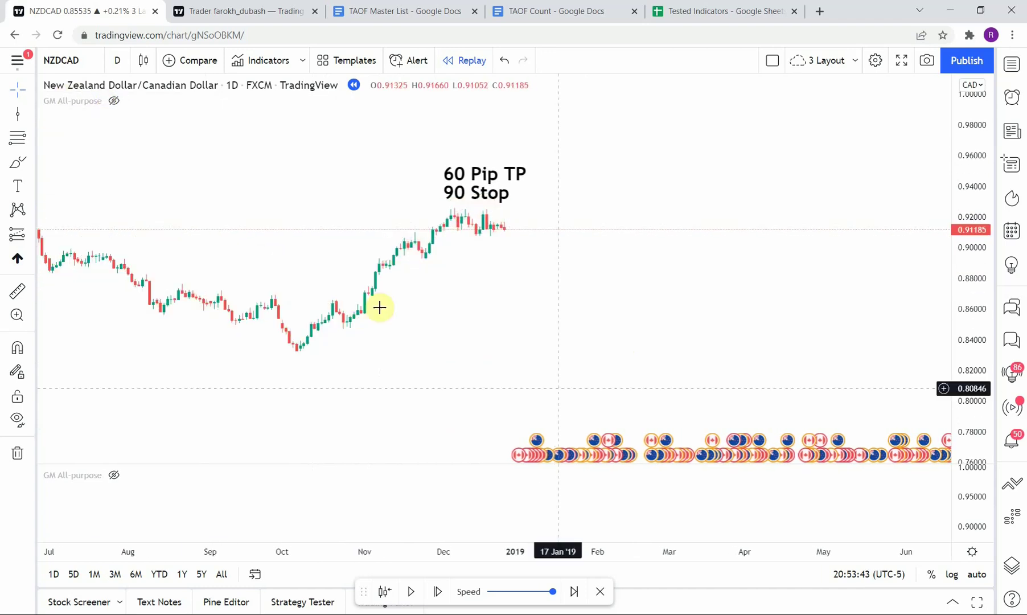
- Enlarge the pane below the price chart and show its hidden GM All-purpose indicator
{"action": "left_click_drag", "start_coordinate": [428, 465], "coordinate": [429, 341]}
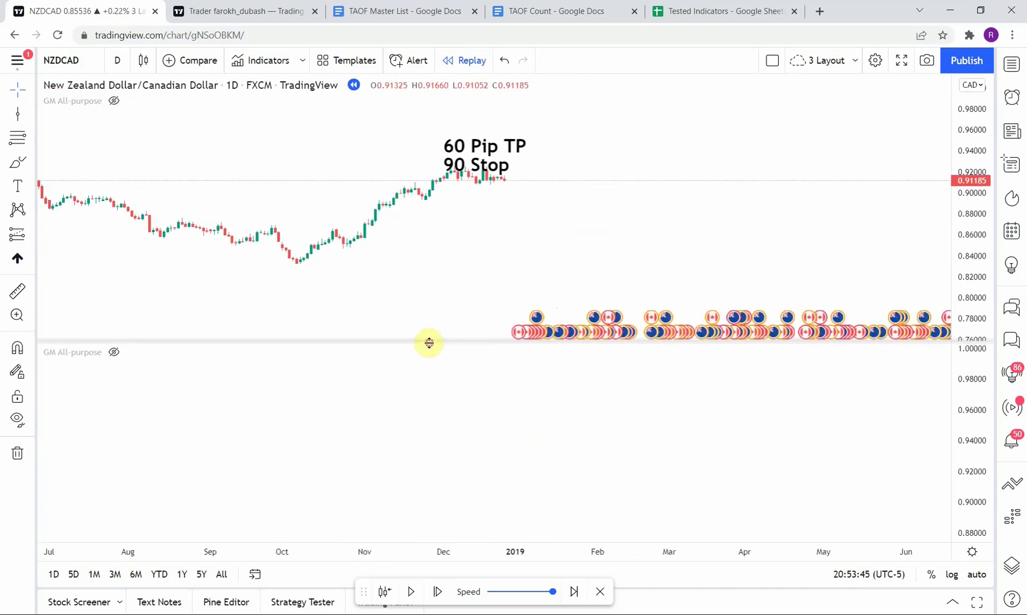
{"action": "left_click", "coordinate": [117, 352]}
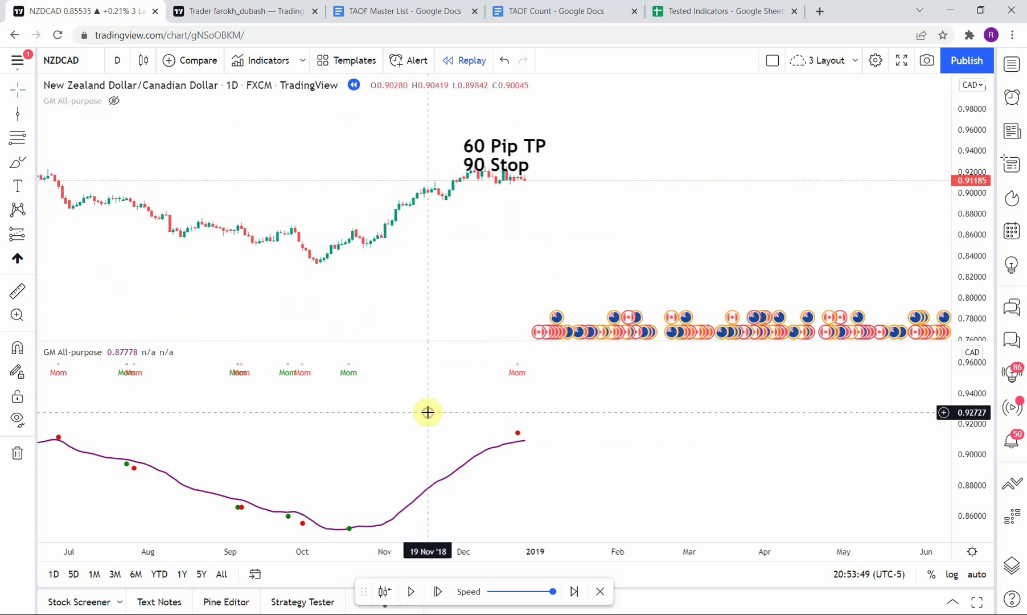
- Review the style settings of the lower GM All-purpose indicator, including its EMA, momentum and DC background options
{"action": "left_click", "coordinate": [132, 352]}
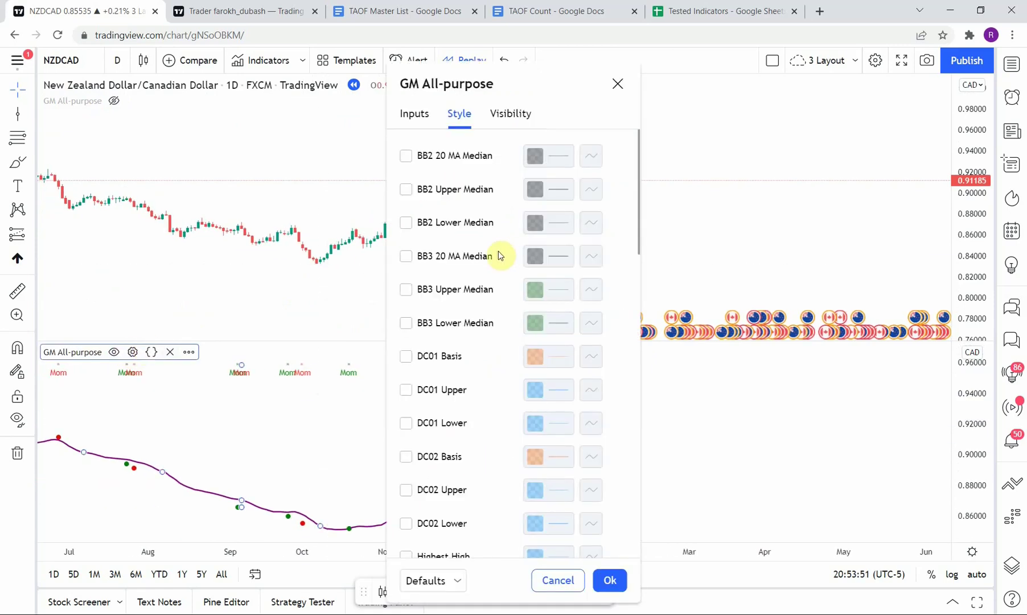
{"action": "scroll", "coordinate": [440, 256], "scroll_direction": "down", "scroll_amount": 8}
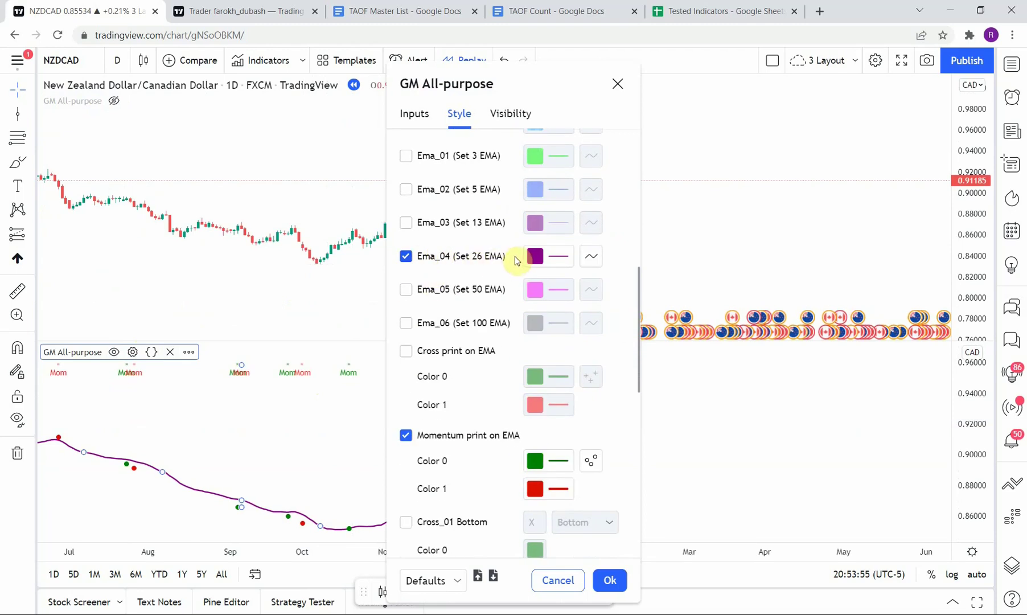
{"action": "scroll", "coordinate": [468, 277], "scroll_direction": "down", "scroll_amount": 6}
{"action": "scroll", "coordinate": [467, 281], "scroll_direction": "up", "scroll_amount": 3}
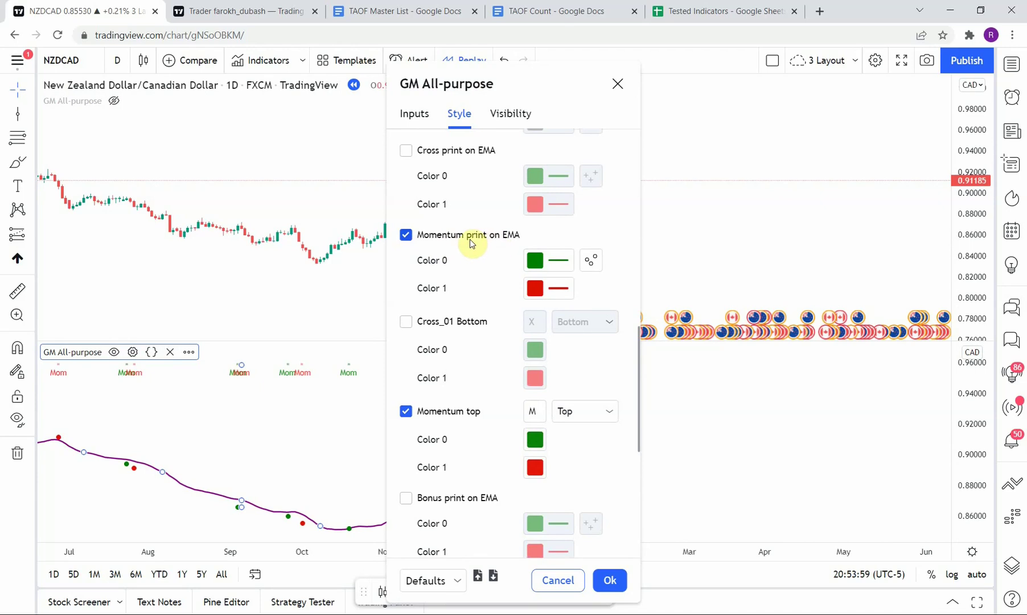
{"action": "scroll", "coordinate": [490, 272], "scroll_direction": "down", "scroll_amount": 3}
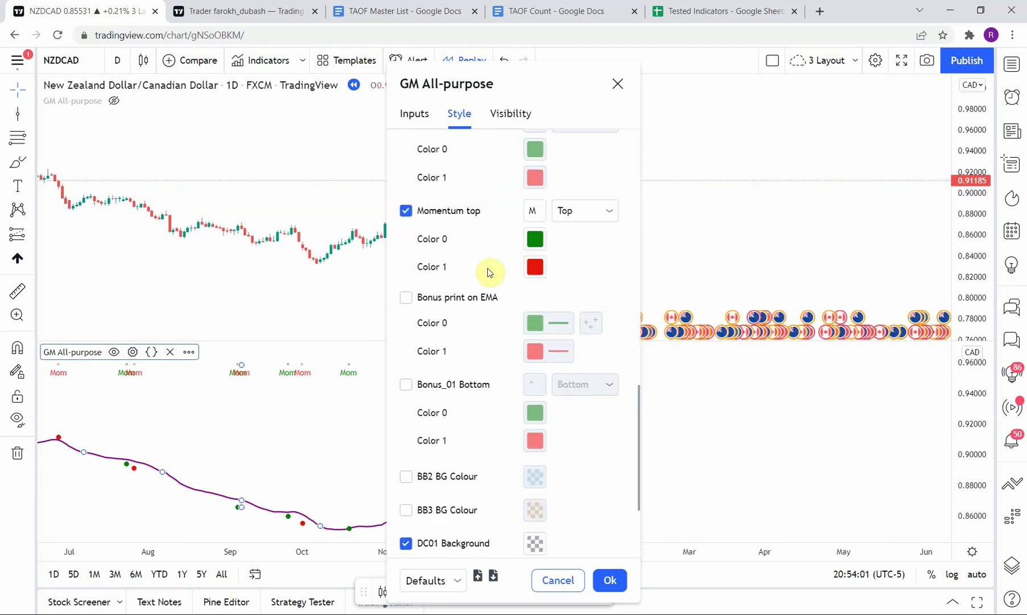
{"action": "scroll", "coordinate": [488, 238], "scroll_direction": "down", "scroll_amount": 3}
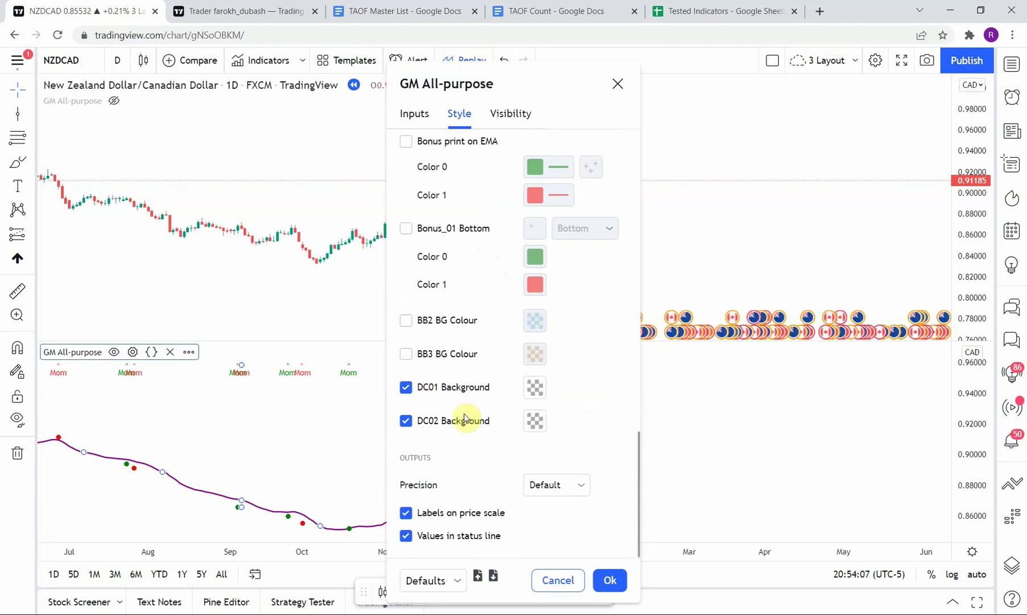
{"action": "left_click", "coordinate": [406, 387]}
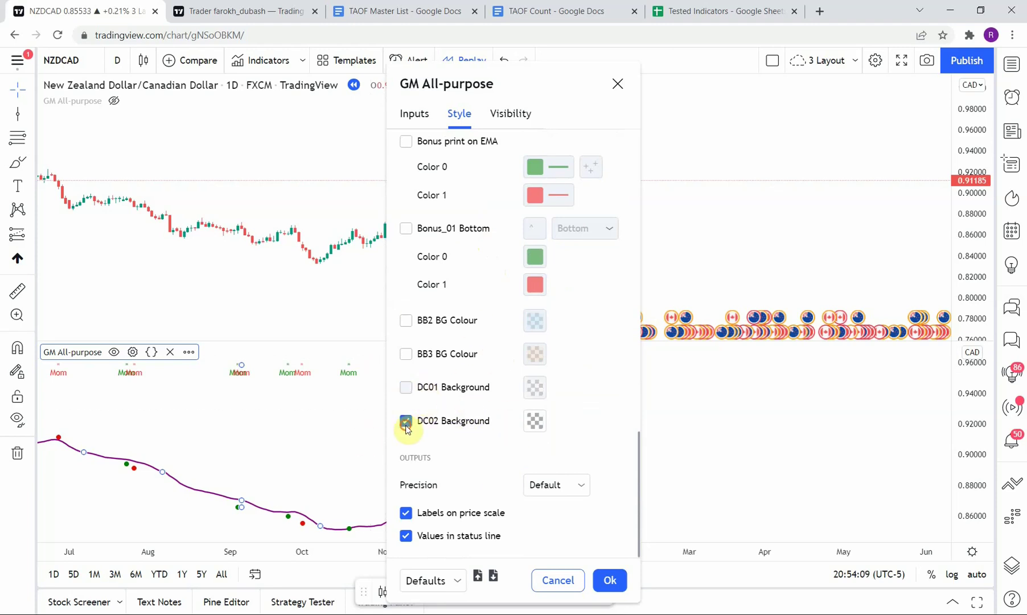
{"action": "left_click", "coordinate": [406, 421]}
{"action": "left_click", "coordinate": [406, 388]}
{"action": "left_click", "coordinate": [406, 420]}
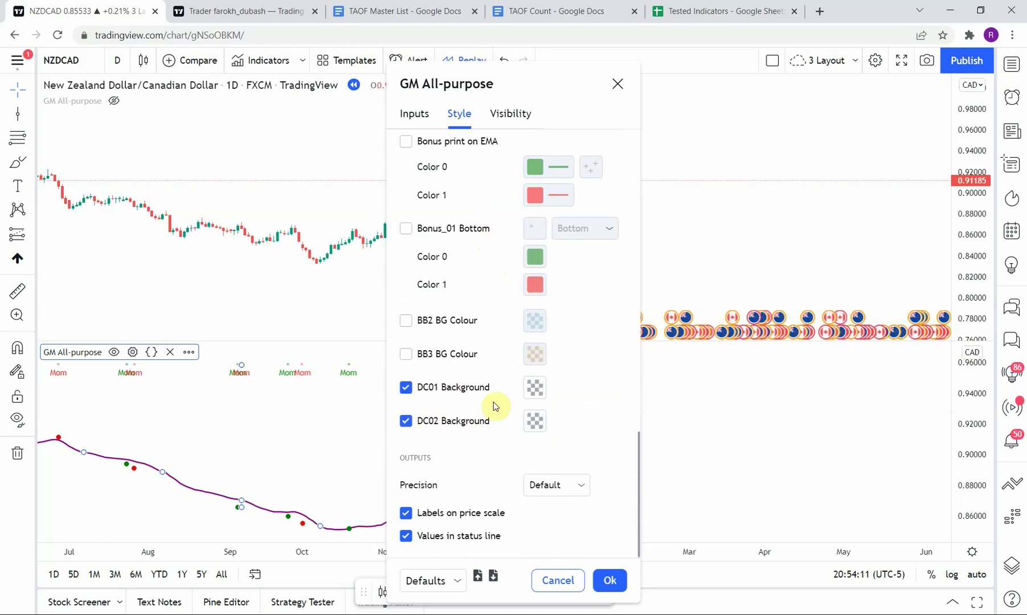
{"action": "scroll", "coordinate": [444, 368], "scroll_direction": "up", "scroll_amount": 10}
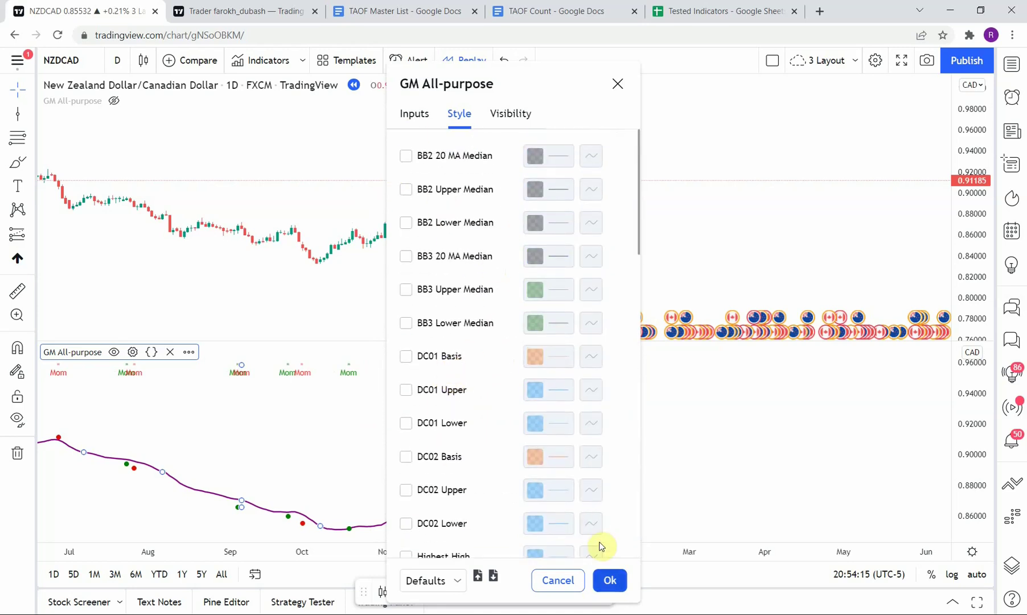
{"action": "left_click", "coordinate": [610, 581]}
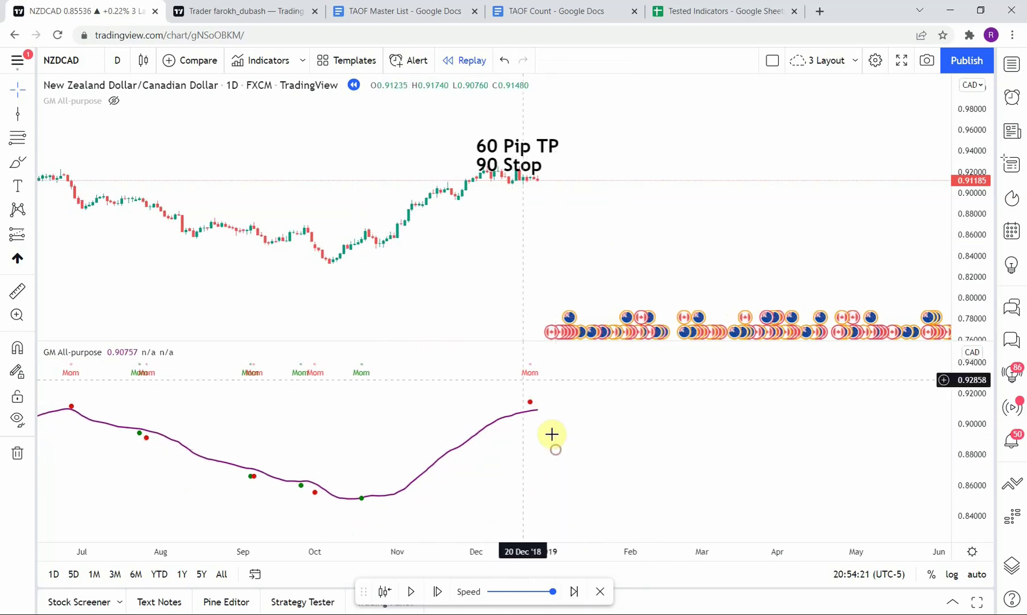
- Examine the past Mom signals on the lower pane's curve against the NZDCAD price history through 2018
{"action": "mouse_move", "coordinate": [483, 337]}
{"action": "left_mouse_down"}
{"action": "mouse_move", "coordinate": [482, 312]}
{"action": "mouse_move", "coordinate": [471, 345]}
{"action": "left_mouse_up"}
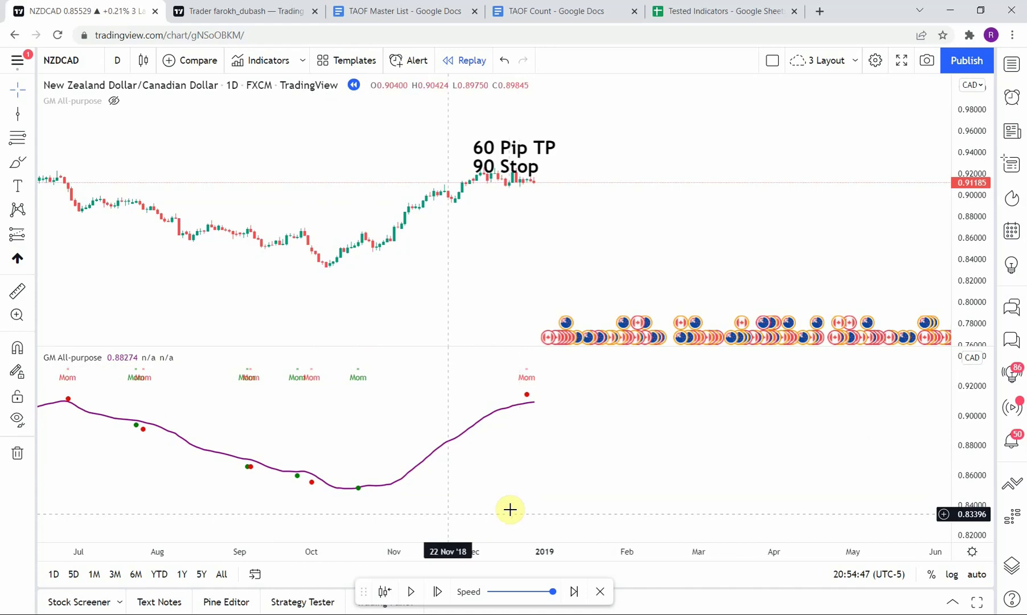
{"action": "scroll", "coordinate": [388, 507], "scroll_direction": "left", "scroll_amount": 10}
{"action": "scroll", "coordinate": [501, 465], "scroll_direction": "right", "scroll_amount": 3}
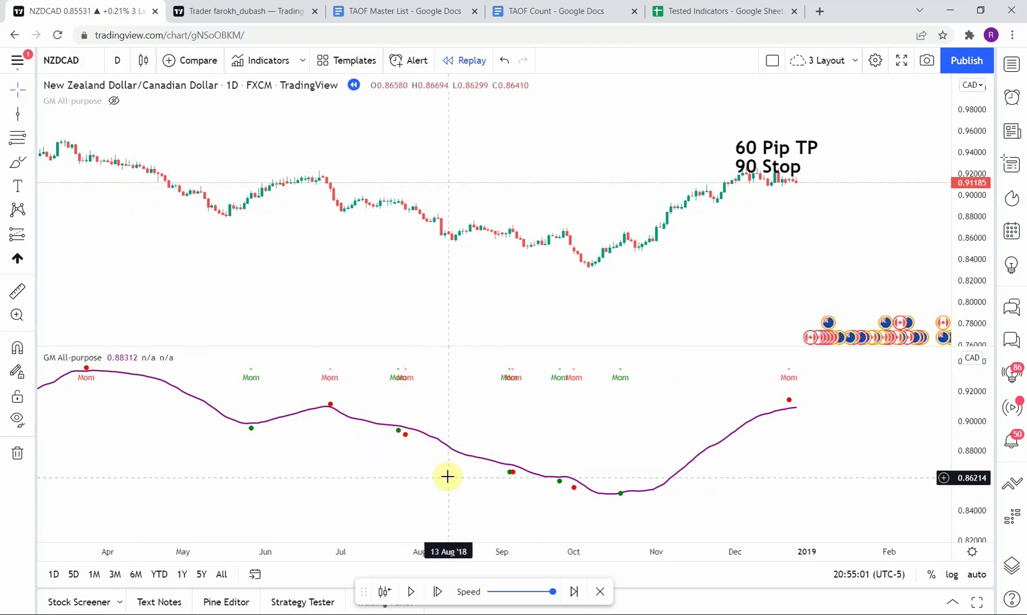
{"action": "left_click_drag", "start_coordinate": [344, 459], "coordinate": [449, 450]}
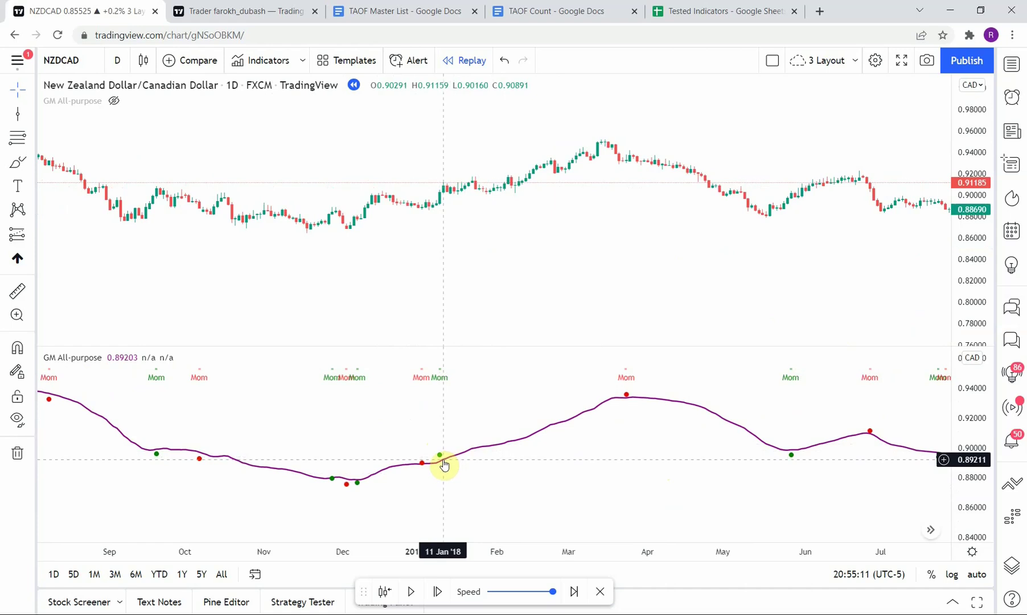
{"action": "left_click_drag", "start_coordinate": [502, 479], "coordinate": [505, 463]}
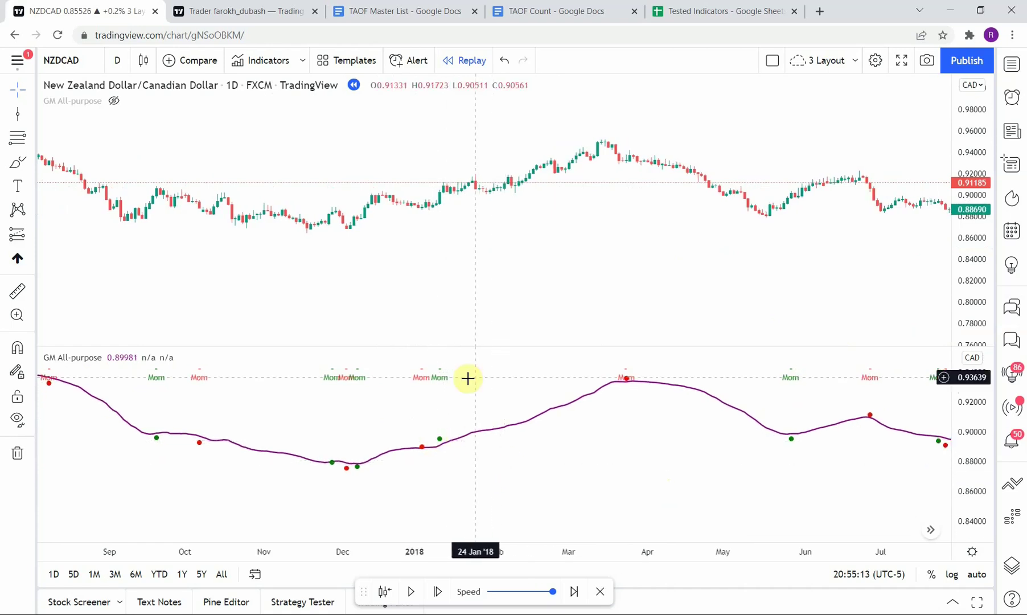
{"action": "scroll", "coordinate": [591, 268], "scroll_direction": "right", "scroll_amount": 10}
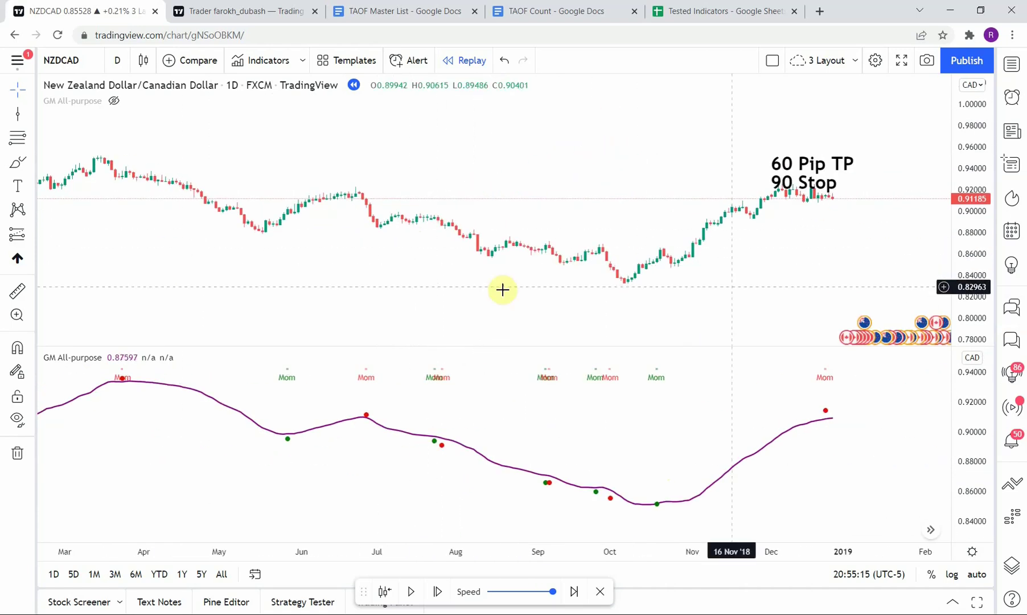
{"action": "scroll", "coordinate": [515, 302], "scroll_direction": "right", "scroll_amount": 4}
{"action": "scroll", "coordinate": [968, 286], "scroll_direction": "up", "scroll_amount": 3}
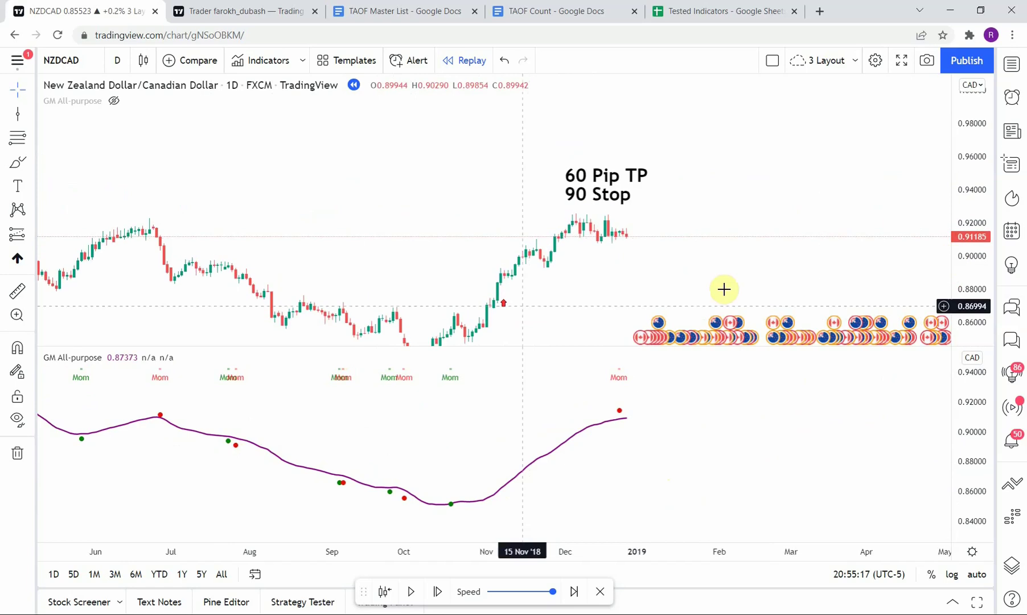
{"action": "scroll", "coordinate": [569, 282], "scroll_direction": "right", "scroll_amount": 4}
{"action": "scroll", "coordinate": [475, 257], "scroll_direction": "up", "scroll_amount": 2}
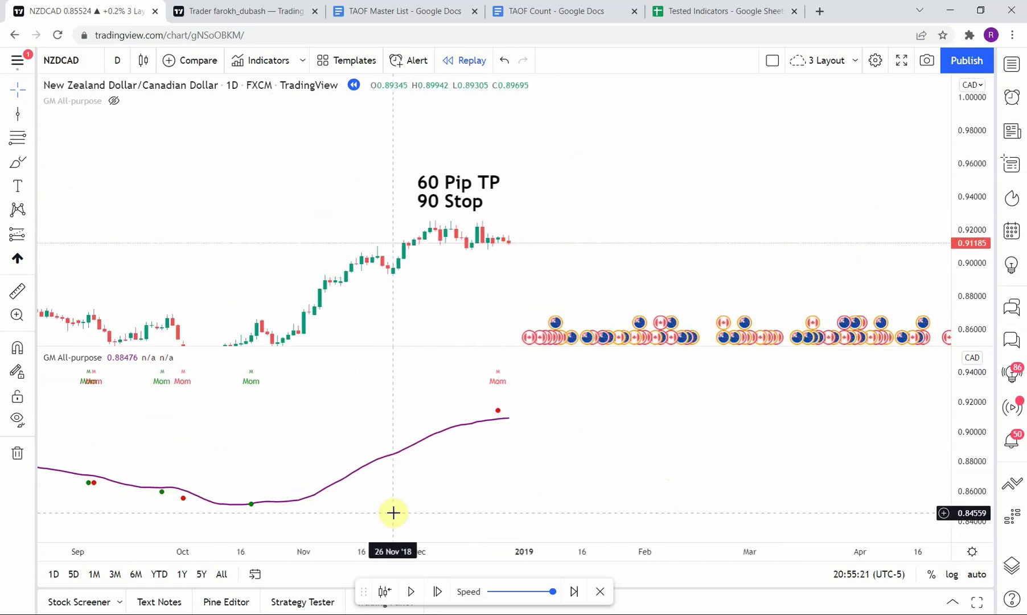
- Advance the bar replay one bar at a time through January 2019 to just past the next green Mom signal
{"action": "left_click", "coordinate": [439, 592]}
{"action": "left_click", "coordinate": [440, 592]}
{"action": "left_click", "coordinate": [439, 592]}
{"action": "left_click", "coordinate": [439, 593]}
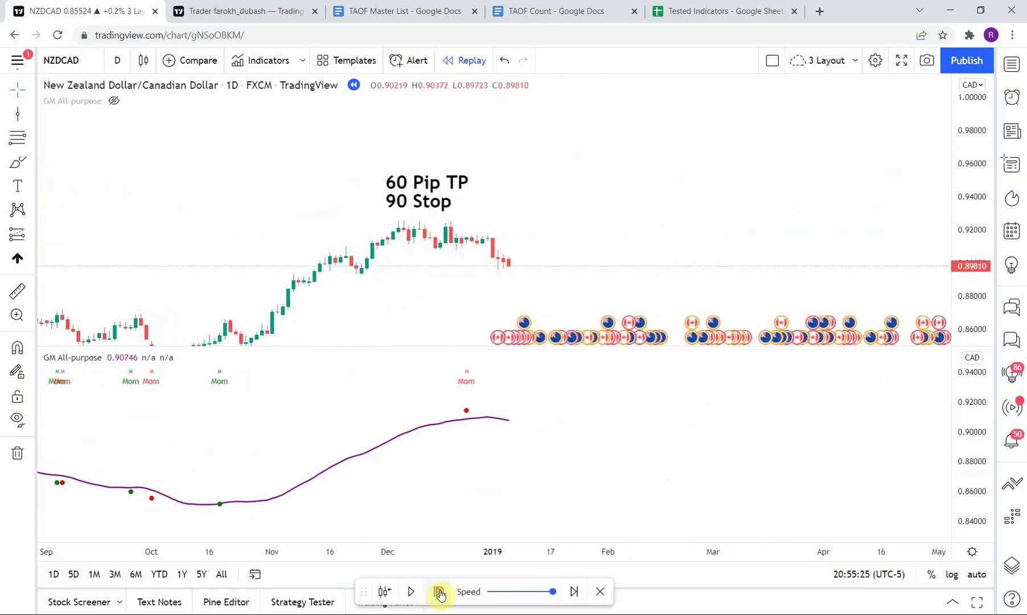
{"action": "left_click", "coordinate": [439, 593]}
{"action": "left_click", "coordinate": [440, 593]}
{"action": "left_click", "coordinate": [439, 593]}
{"action": "left_click", "coordinate": [439, 593]}
{"action": "left_click", "coordinate": [439, 592]}
{"action": "left_click", "coordinate": [440, 593]}
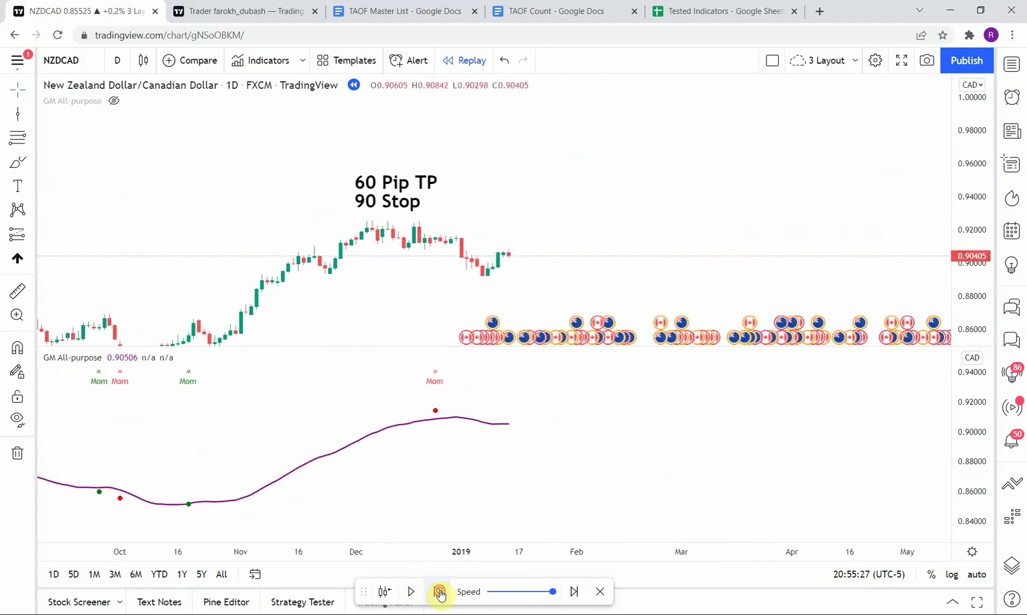
{"action": "left_click", "coordinate": [439, 593]}
{"action": "left_click", "coordinate": [439, 593]}
{"action": "left_click", "coordinate": [439, 592]}
{"action": "left_click", "coordinate": [439, 592]}
{"action": "left_click", "coordinate": [439, 593]}
{"action": "left_click", "coordinate": [439, 593]}
{"action": "left_click", "coordinate": [440, 593]}
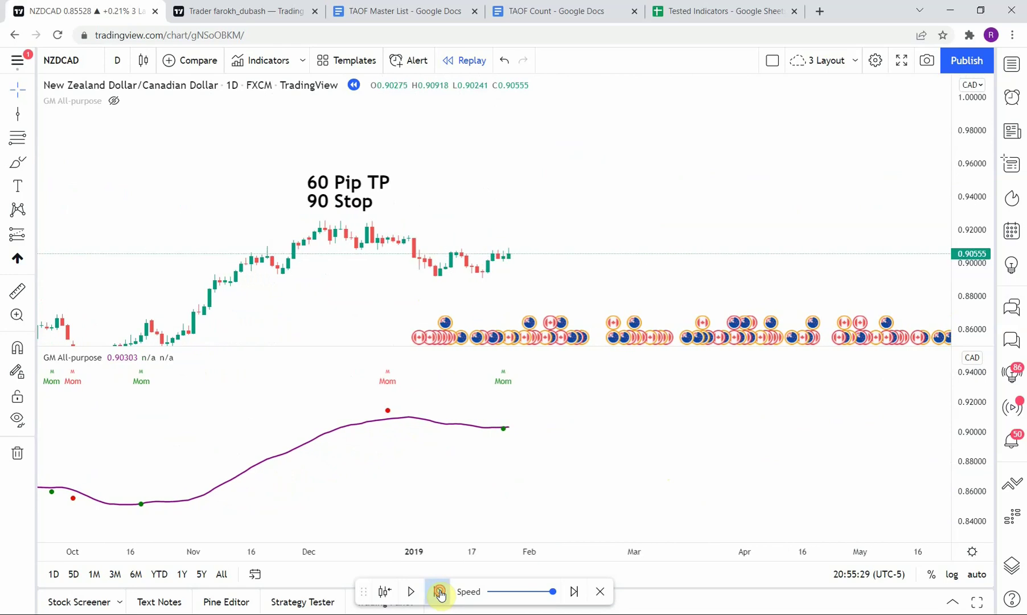
{"action": "left_click", "coordinate": [440, 593]}
{"action": "left_click", "coordinate": [422, 392]}
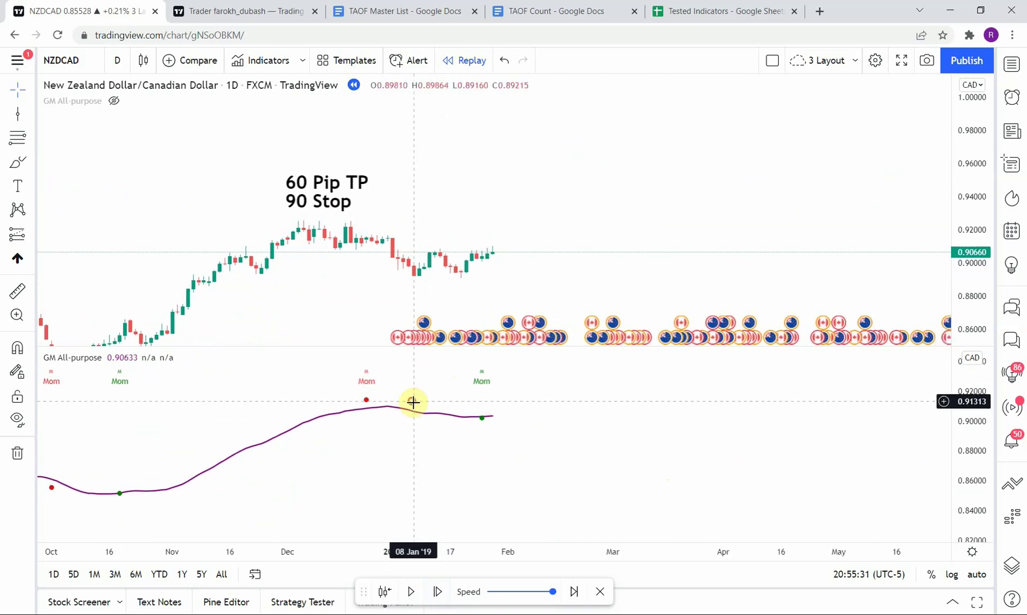
- Continue the bar replay one bar at a time to a few bars past the red Mom signal in early February 2019
{"action": "left_click", "coordinate": [437, 592]}
{"action": "left_click", "coordinate": [436, 592]}
{"action": "left_click", "coordinate": [435, 593]}
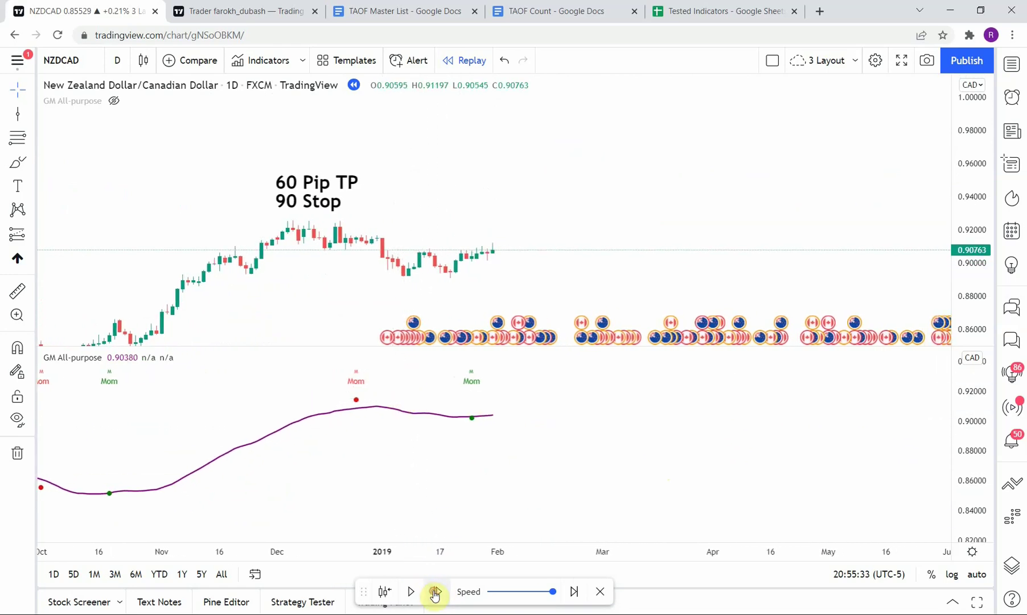
{"action": "left_click", "coordinate": [436, 593]}
{"action": "left_click", "coordinate": [435, 592]}
{"action": "left_click", "coordinate": [436, 593]}
{"action": "left_click", "coordinate": [436, 593]}
{"action": "left_click", "coordinate": [436, 593]}
{"action": "left_click", "coordinate": [436, 593]}
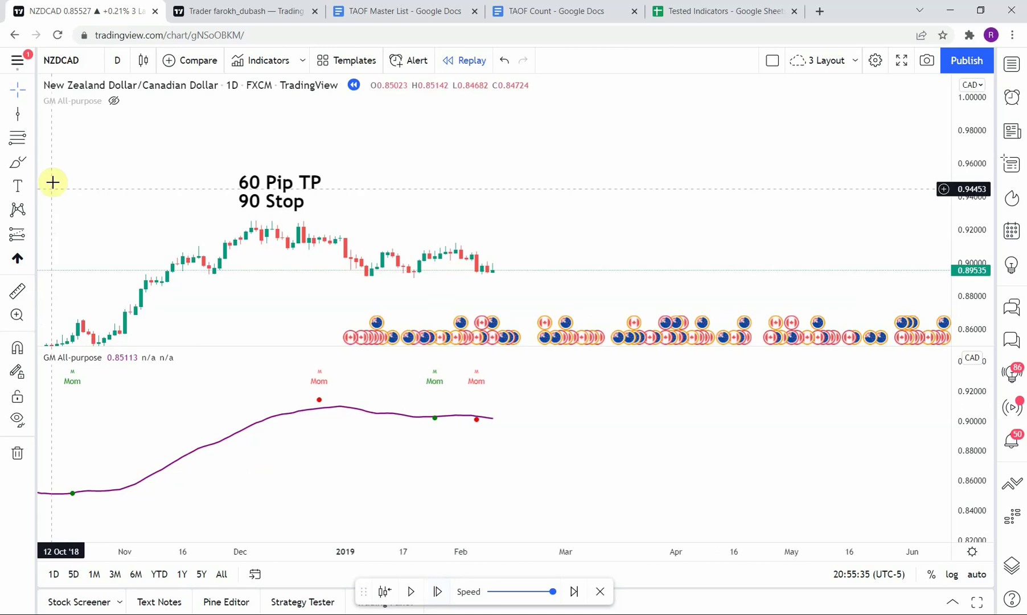
- Mark the red Mom signal with a vertical line at 06 Feb '19 and advance the replay past the next green signal
{"action": "left_click", "coordinate": [18, 114]}
{"action": "left_click", "coordinate": [477, 468]}
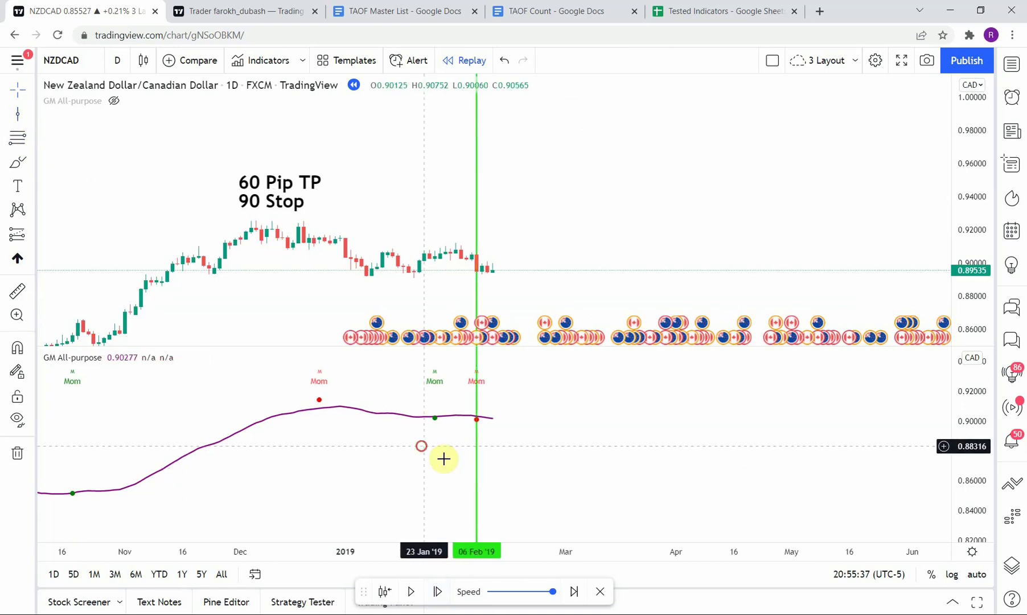
{"action": "left_click", "coordinate": [438, 592]}
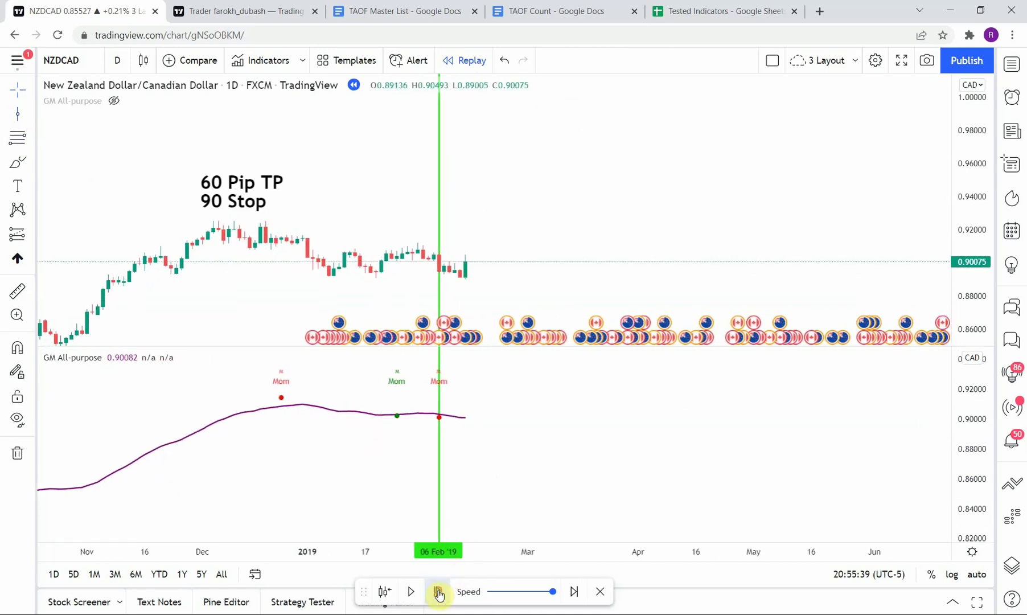
{"action": "left_click", "coordinate": [438, 592]}
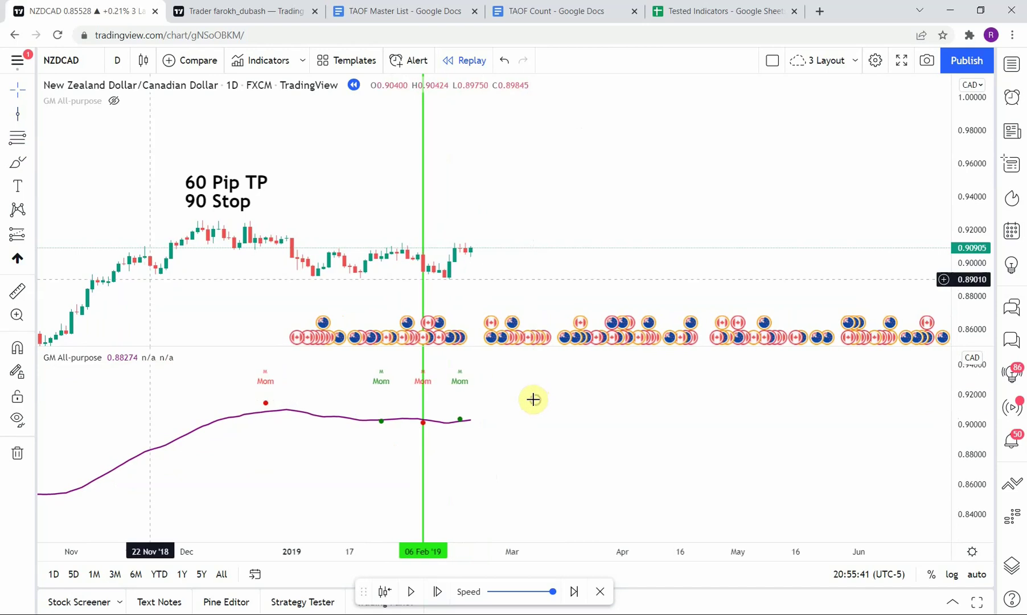
- Measure the price drop from the signal candle's close to the low that follows the 06 Feb '19 line
{"action": "left_click", "coordinate": [17, 291]}
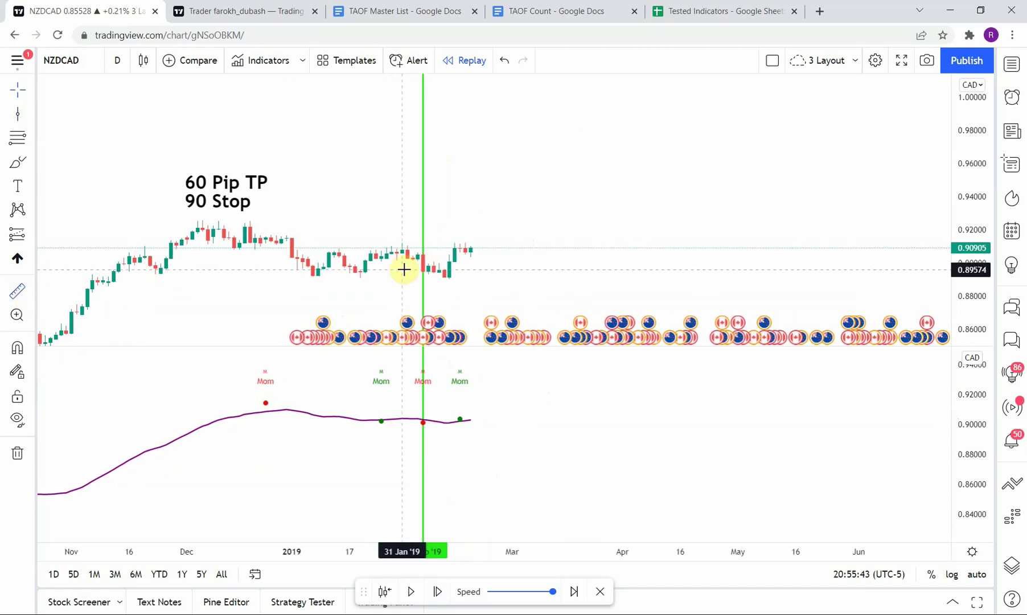
{"action": "left_click", "coordinate": [402, 270]}
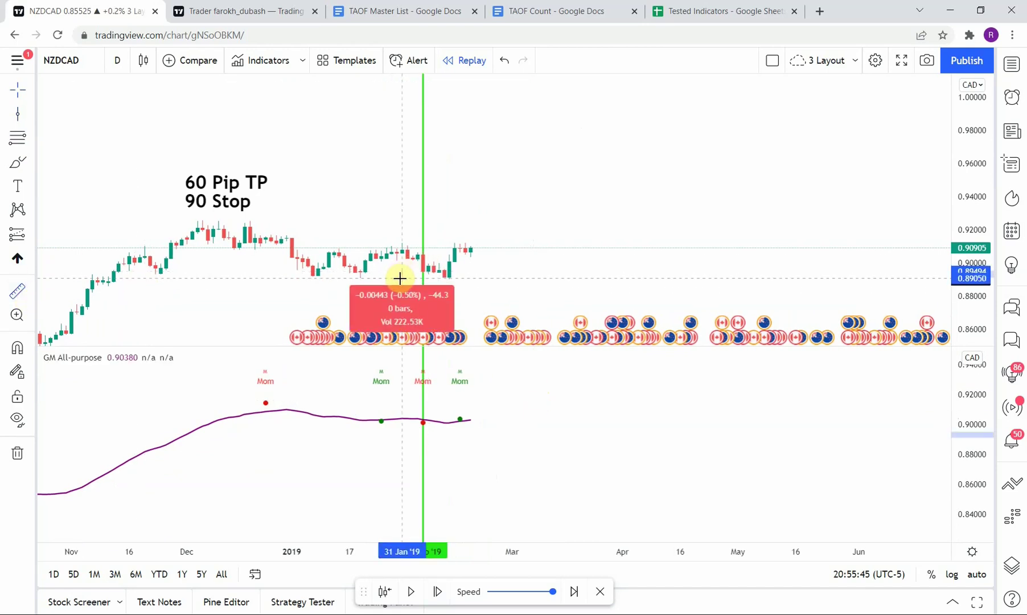
{"action": "left_click", "coordinate": [400, 278]}
- Recolor the vertical line at 06 Feb '19 red
{"action": "left_click", "coordinate": [423, 250]}
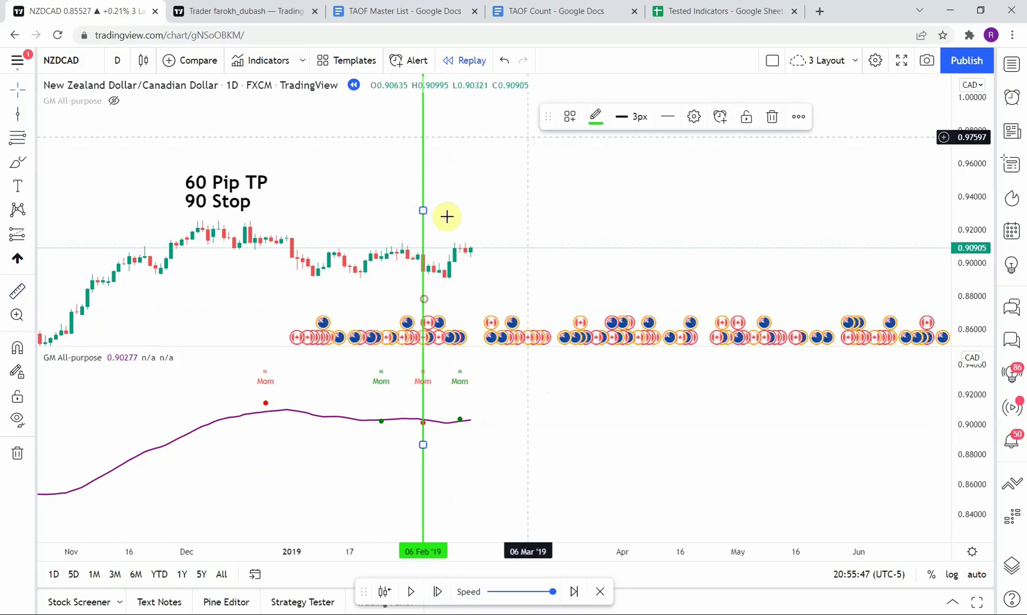
{"action": "left_click", "coordinate": [600, 125]}
{"action": "left_click", "coordinate": [598, 159]}
{"action": "left_click", "coordinate": [615, 296]}
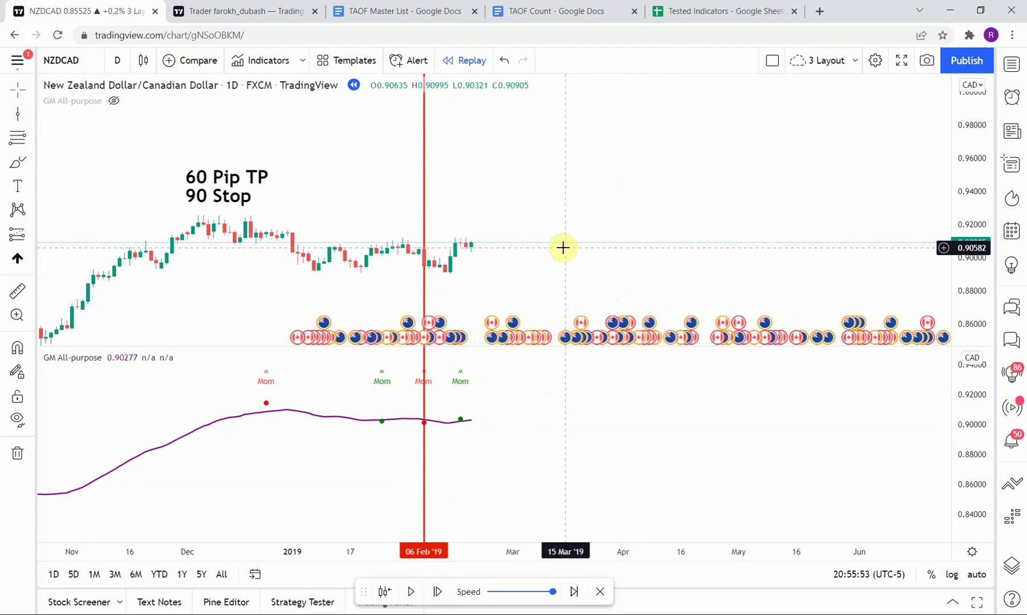
- Mark the green Mom signal at 15 Feb '19 with a red vertical line
{"action": "left_click", "coordinate": [24, 121]}
{"action": "left_click", "coordinate": [461, 315]}
{"action": "left_click", "coordinate": [496, 278]}
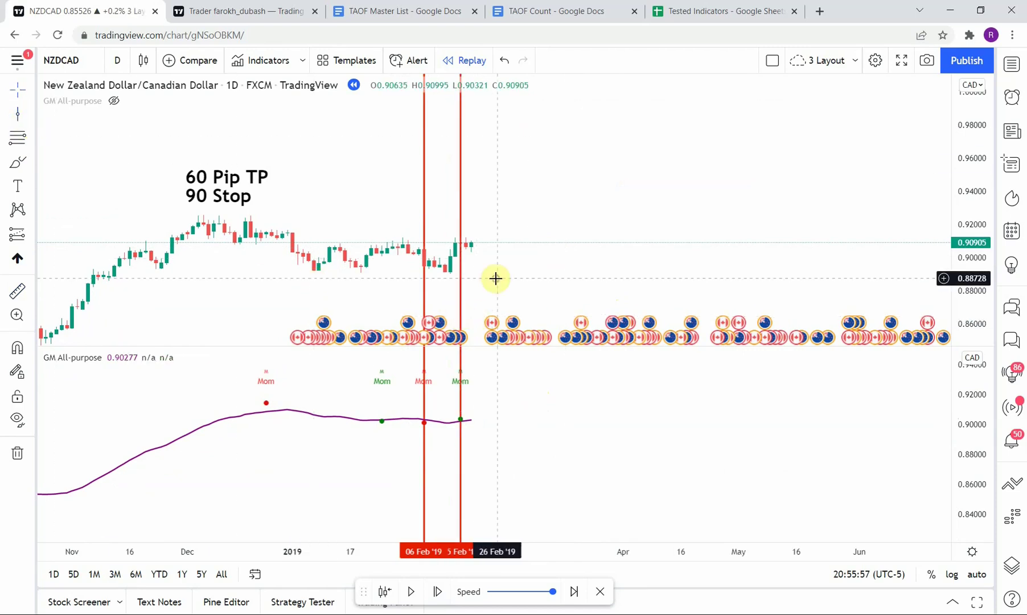
{"action": "left_click_drag", "start_coordinate": [496, 278], "coordinate": [493, 274]}
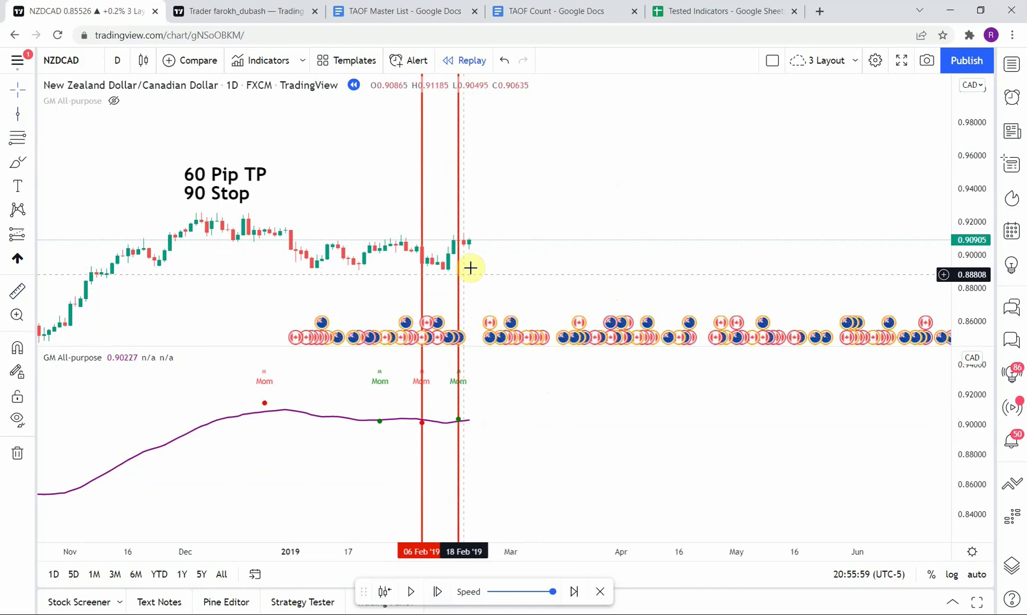
- Advance the replay bar by bar past the adjacent red and green Mom signals in late February 2019
{"action": "left_click", "coordinate": [438, 591]}
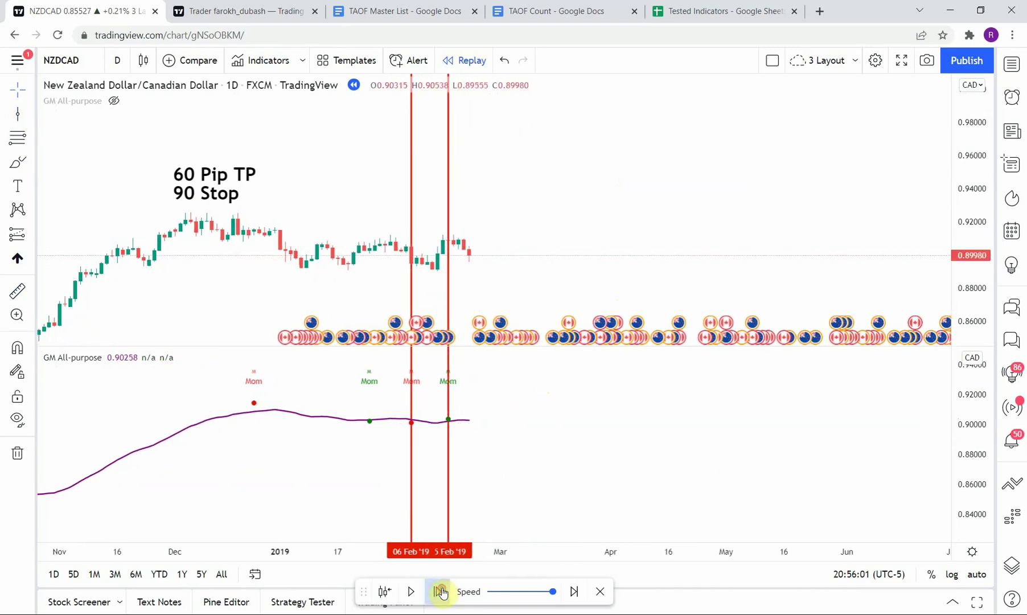
{"action": "left_click", "coordinate": [438, 592]}
{"action": "left_click", "coordinate": [438, 592]}
{"action": "left_click", "coordinate": [438, 592]}
{"action": "left_click_drag", "start_coordinate": [503, 283], "coordinate": [504, 289]}
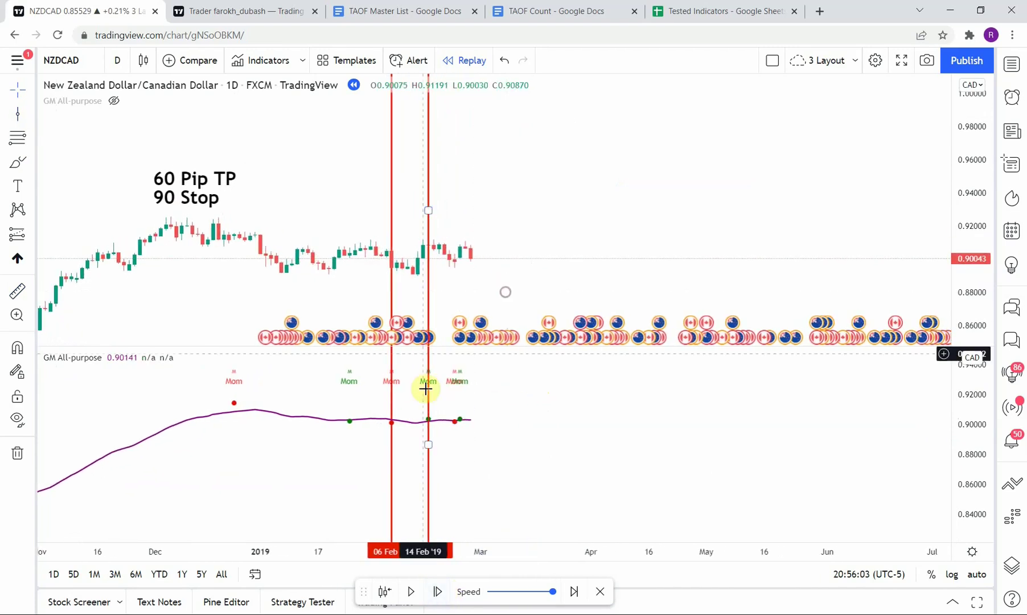
{"action": "left_click", "coordinate": [393, 269]}
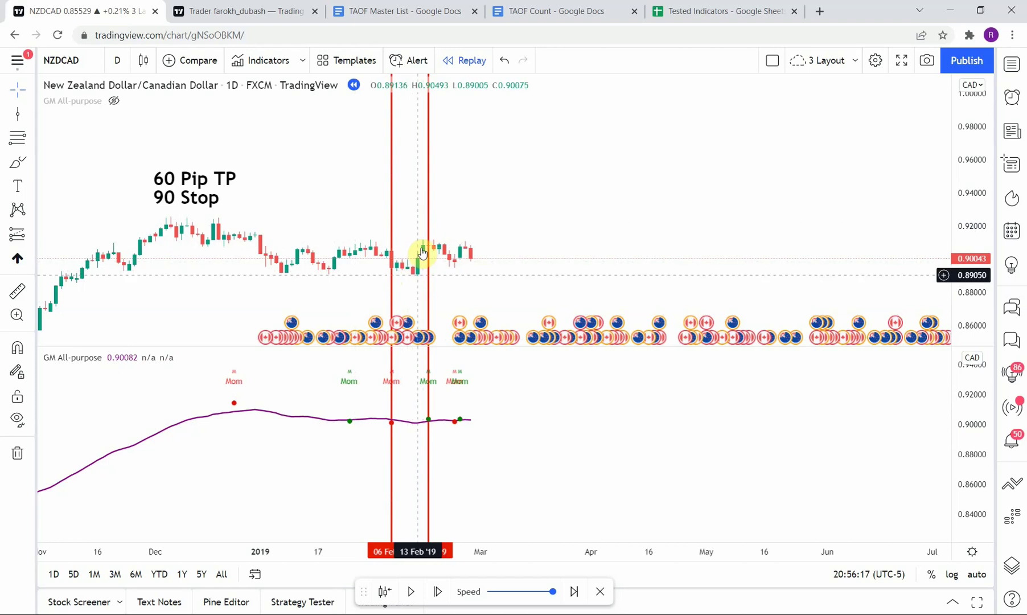
{"action": "left_click_drag", "start_coordinate": [485, 279], "coordinate": [482, 275]}
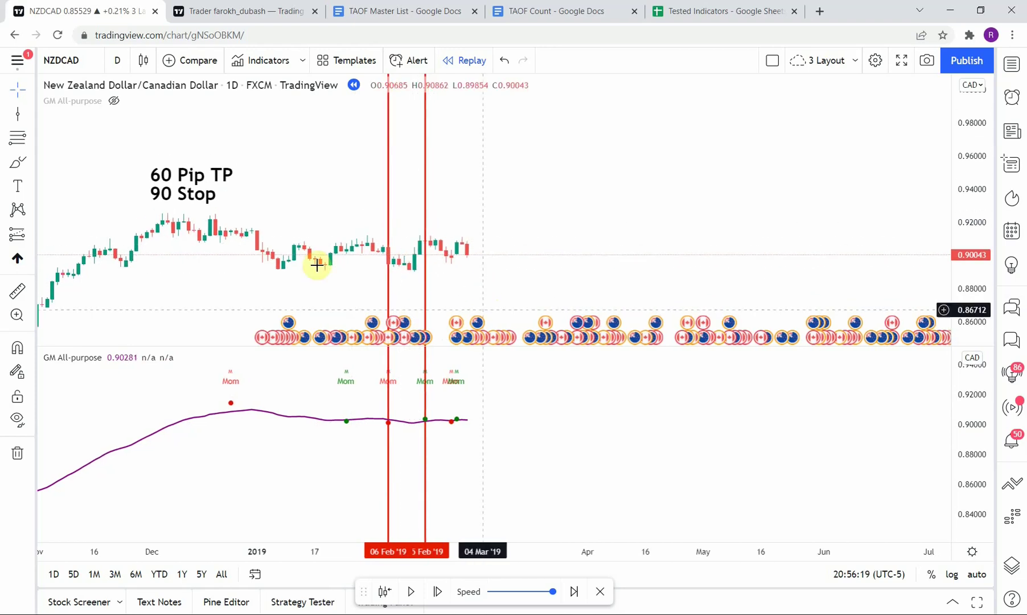
{"action": "left_click", "coordinate": [424, 256]}
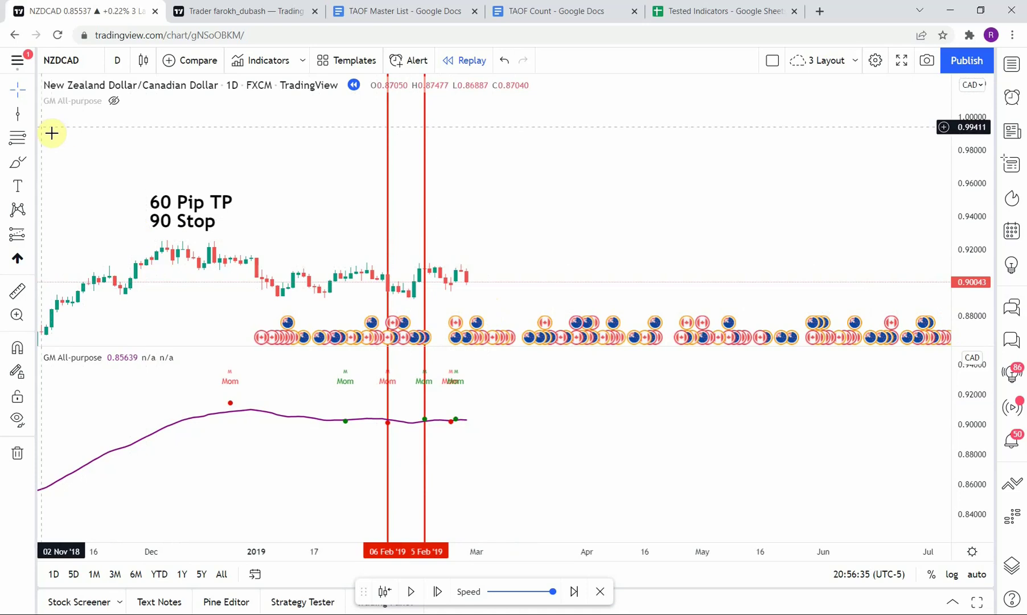
- Mark the red Mom signal at 22 Feb '19 and the green one at 25 Feb '19 with red vertical lines
{"action": "left_click", "coordinate": [17, 115]}
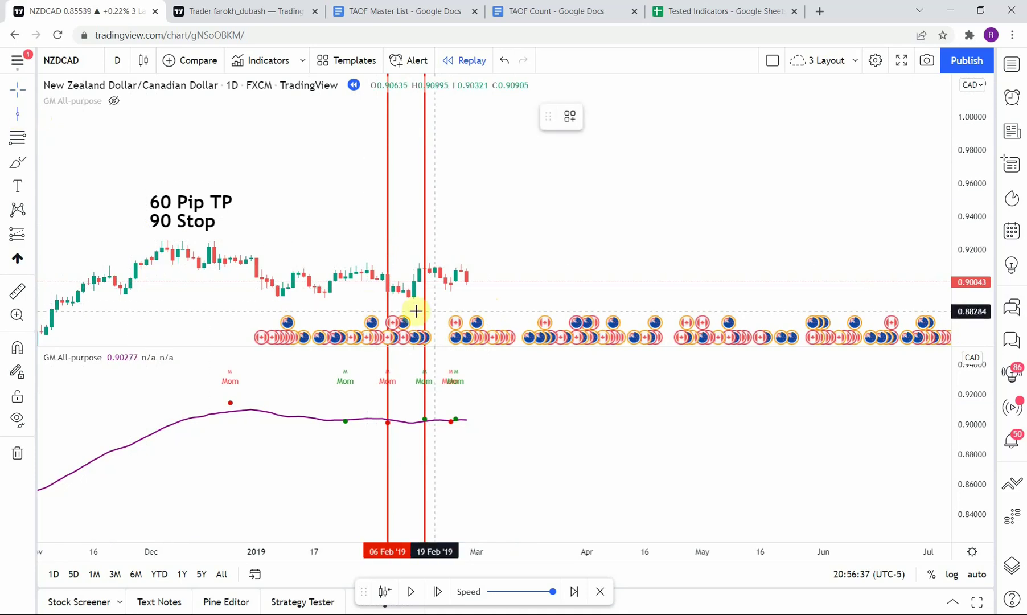
{"action": "left_click", "coordinate": [450, 311]}
{"action": "left_click", "coordinate": [517, 301]}
{"action": "left_click_drag", "start_coordinate": [518, 302], "coordinate": [518, 298]}
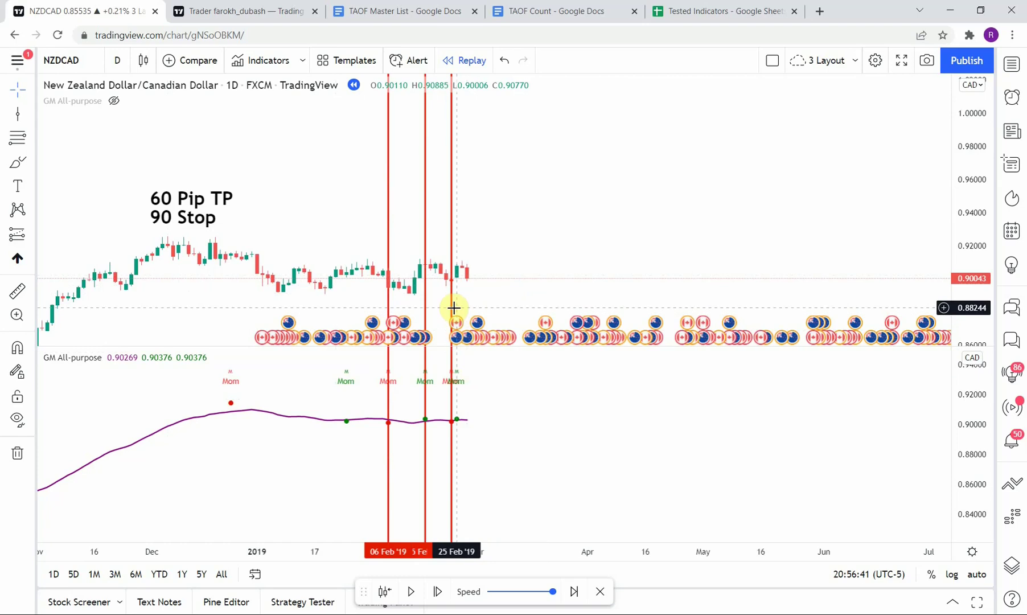
{"action": "left_click", "coordinate": [17, 114]}
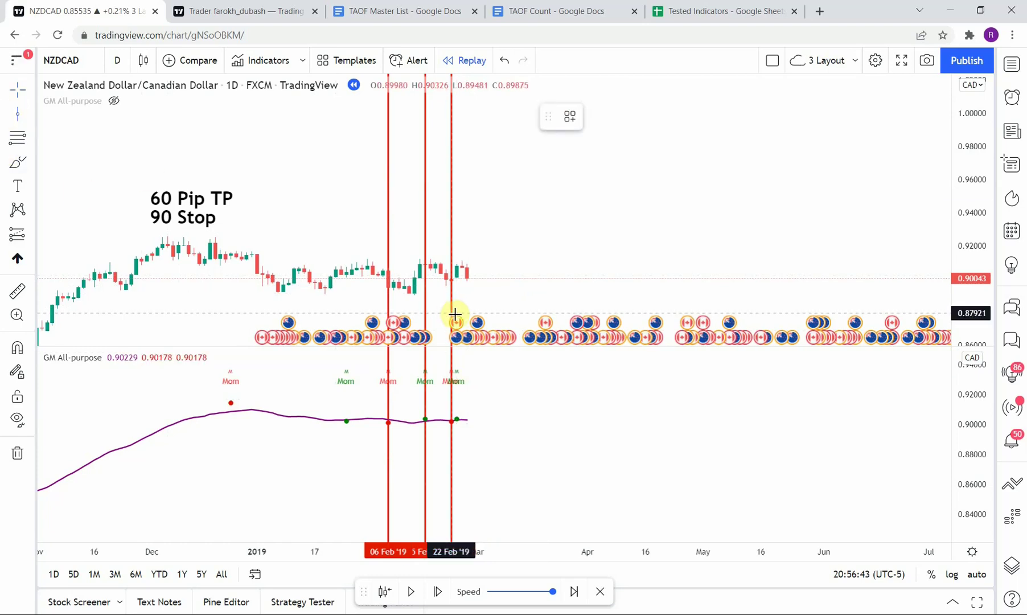
{"action": "left_click", "coordinate": [455, 314]}
{"action": "left_click", "coordinate": [517, 299]}
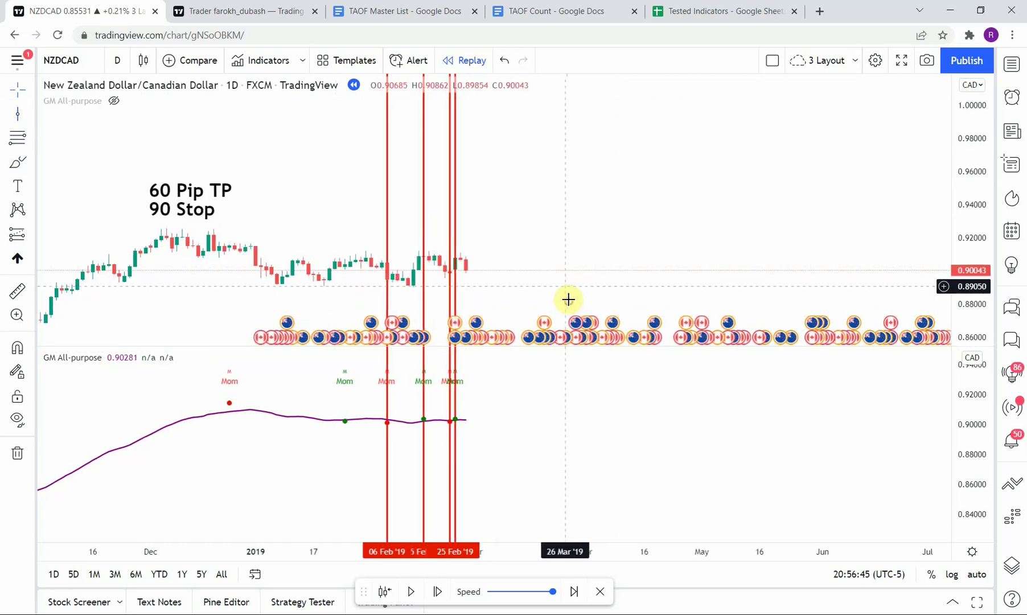
- Advance the replay bar by bar past the next pair of Mom signals into March 2019
{"action": "left_click", "coordinate": [435, 592]}
{"action": "left_click", "coordinate": [436, 591]}
{"action": "left_click", "coordinate": [436, 592]}
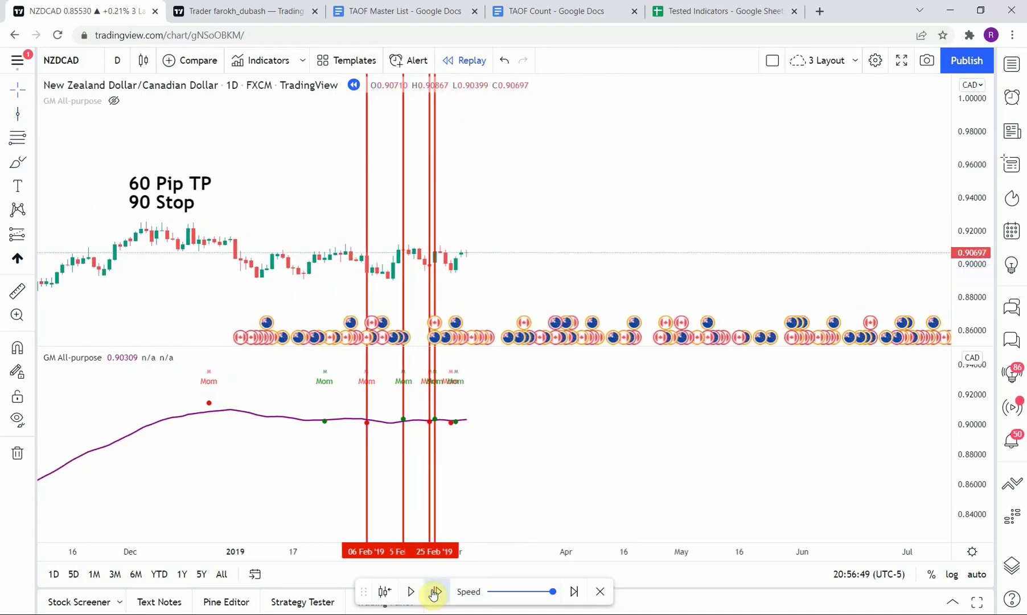
{"action": "left_click", "coordinate": [435, 592]}
{"action": "left_click", "coordinate": [436, 592]}
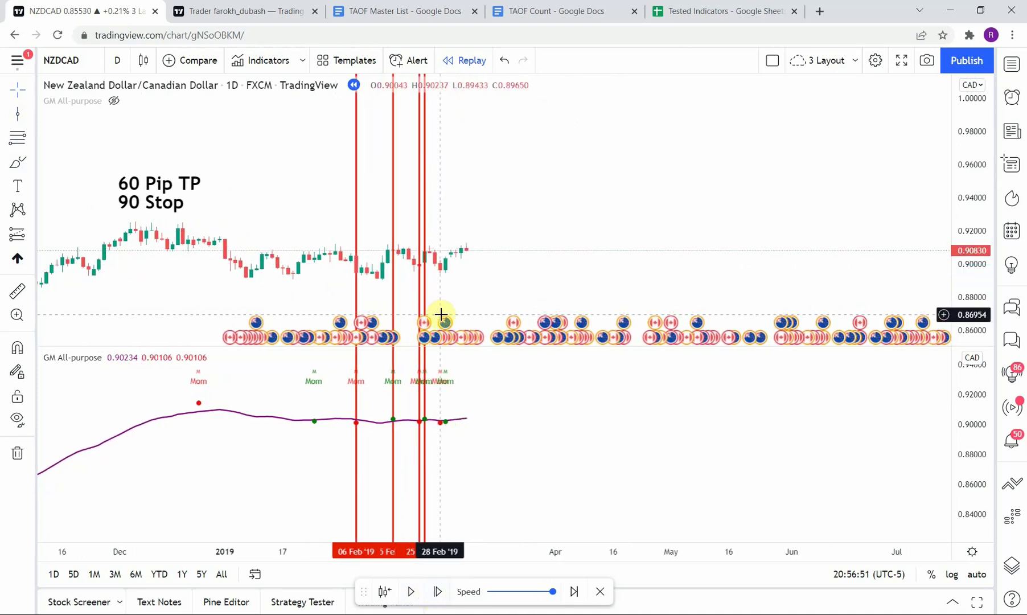
- Mark the red Mom signal at 28 Feb '19 with a red vertical line
{"action": "left_click", "coordinate": [17, 114]}
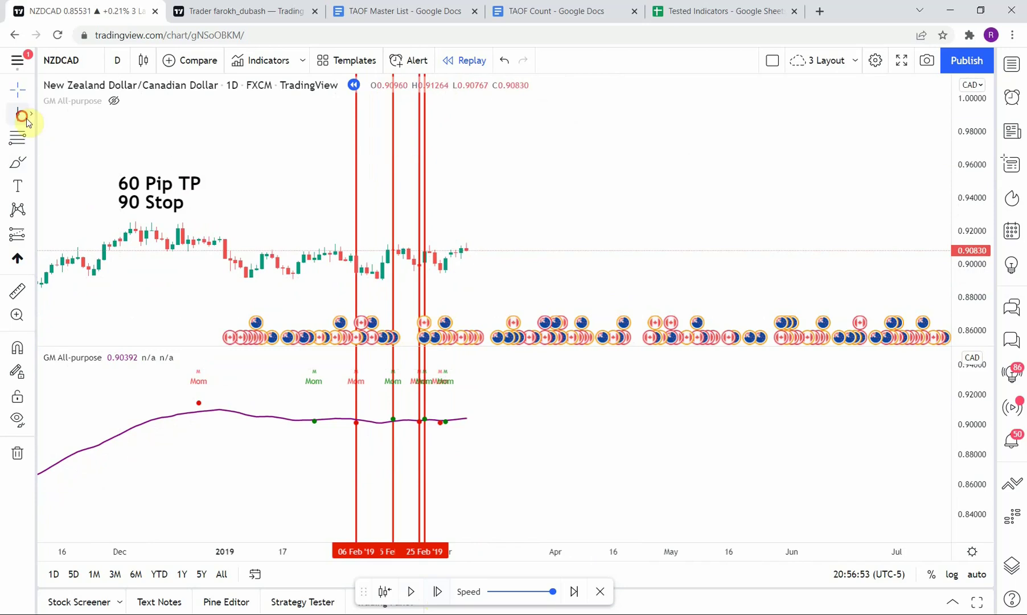
{"action": "left_click", "coordinate": [440, 284]}
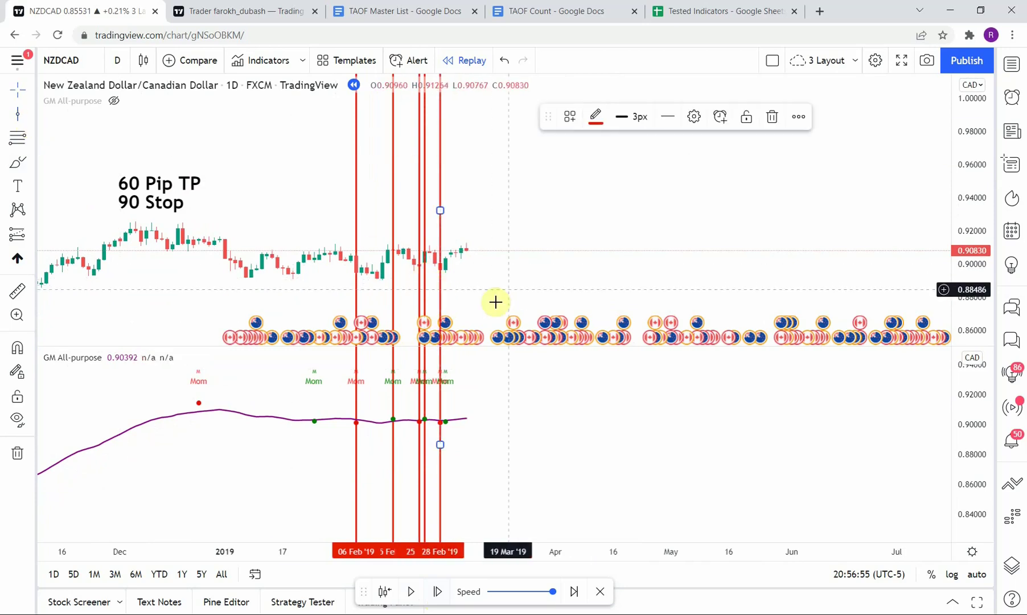
{"action": "mouse_move", "coordinate": [514, 280]}
{"action": "left_mouse_down"}
{"action": "mouse_move", "coordinate": [518, 296]}
{"action": "mouse_move", "coordinate": [518, 287]}
{"action": "left_mouse_up"}
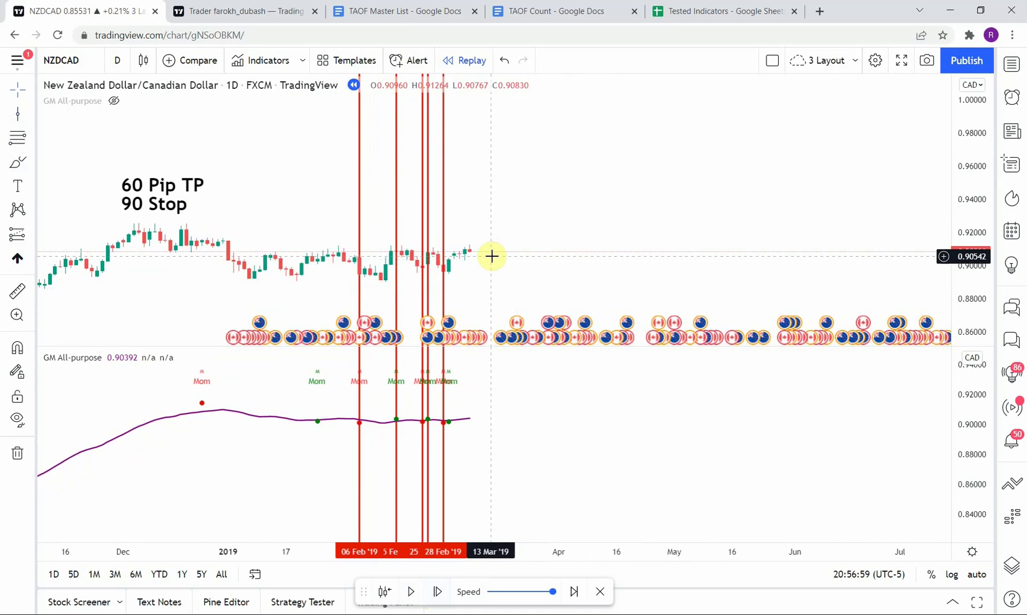
- Examine how price moves after each of the marked mid to late February 2019 signals
{"action": "left_click", "coordinate": [397, 304]}
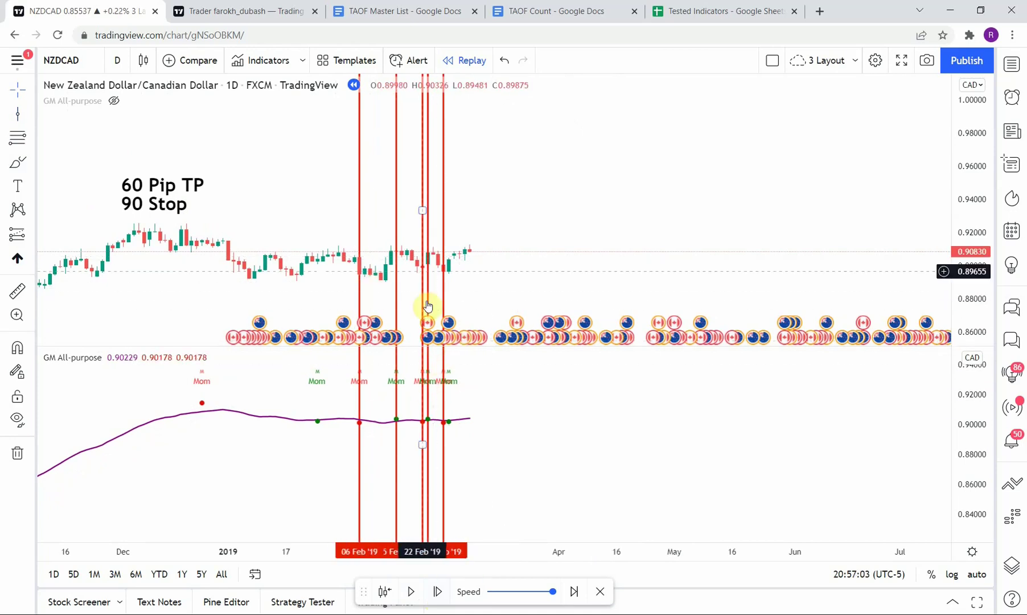
{"action": "left_click", "coordinate": [425, 281]}
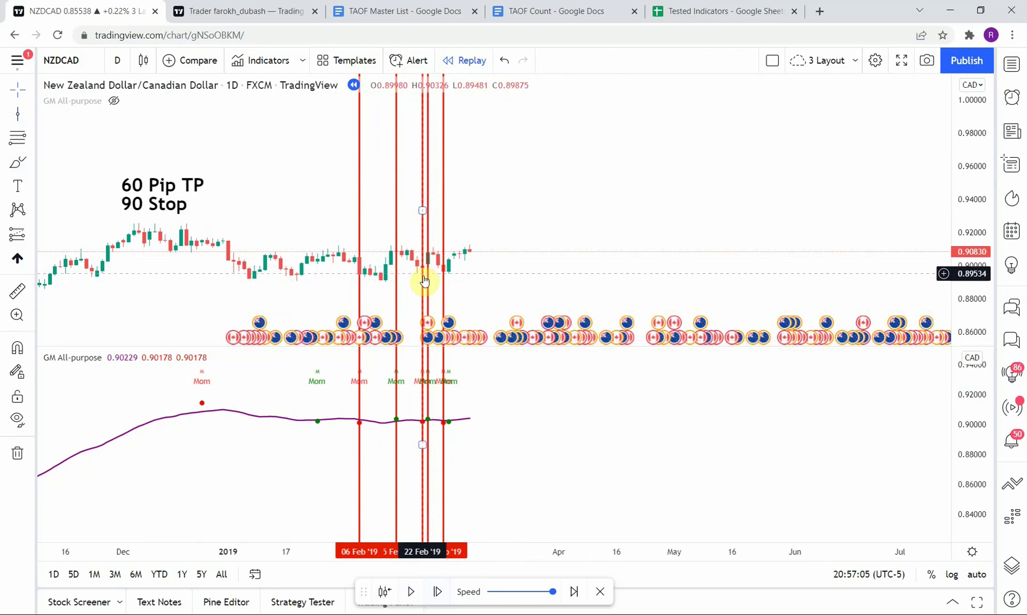
{"action": "left_click", "coordinate": [426, 271]}
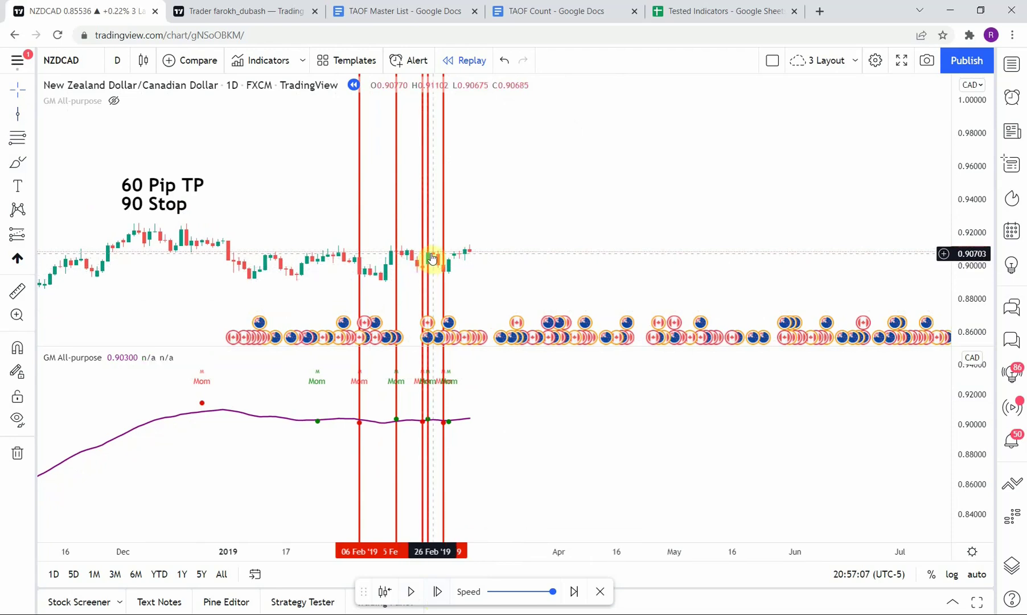
{"action": "left_click", "coordinate": [428, 266]}
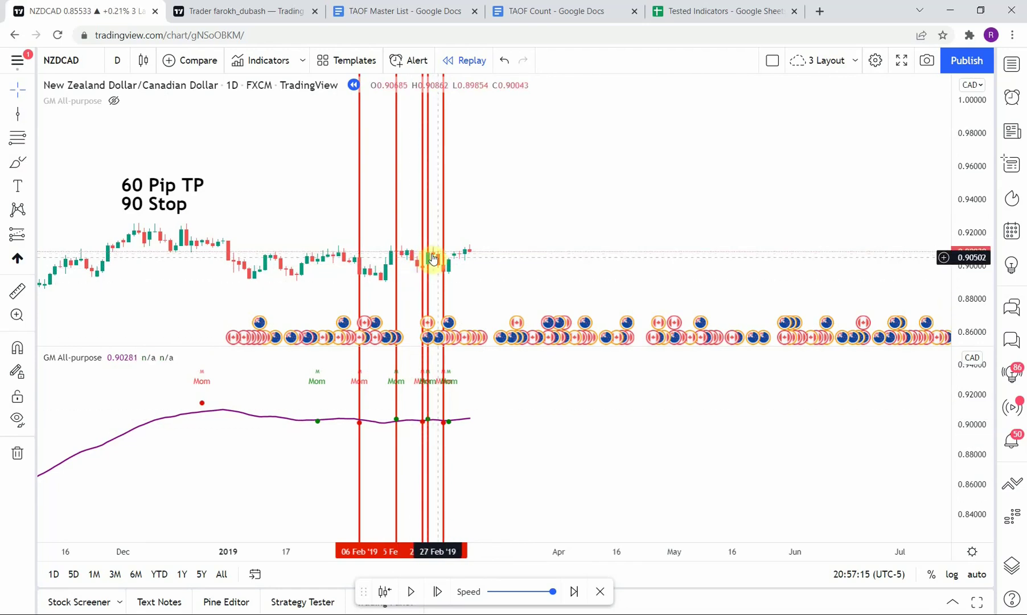
{"action": "left_click", "coordinate": [455, 286]}
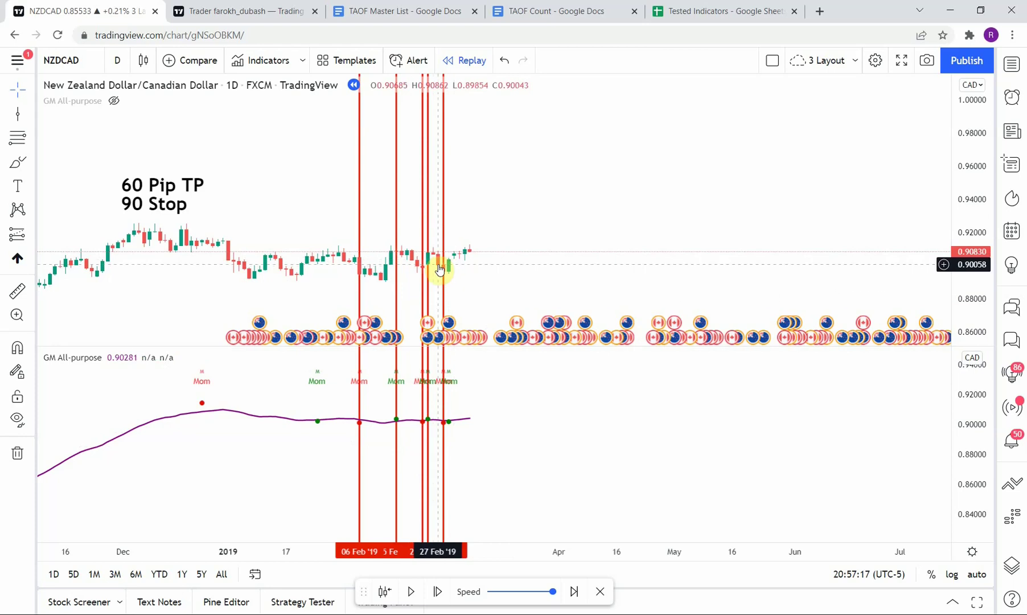
{"action": "left_click", "coordinate": [427, 266]}
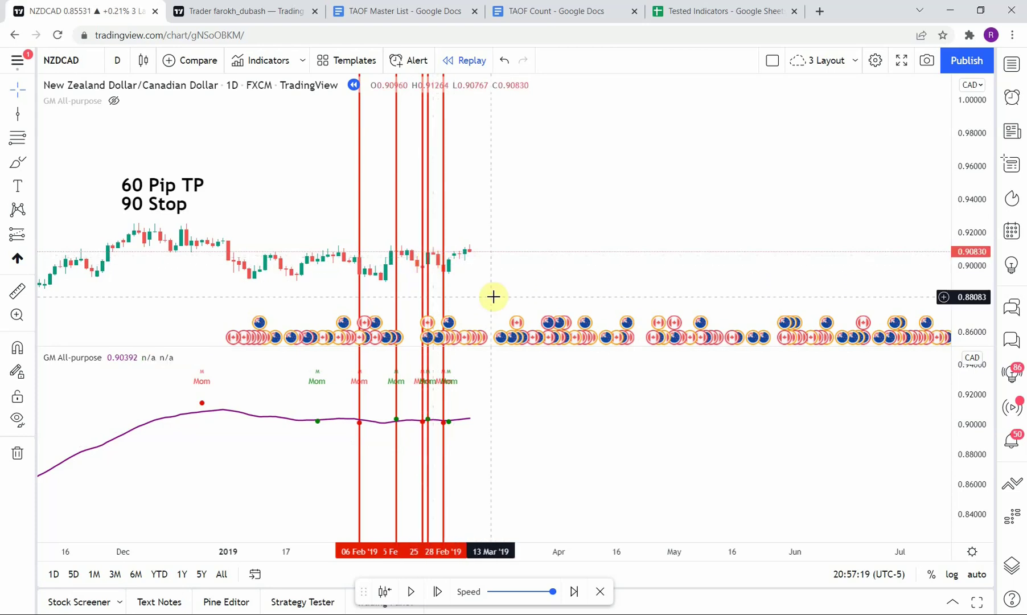
{"action": "left_click", "coordinate": [444, 380]}
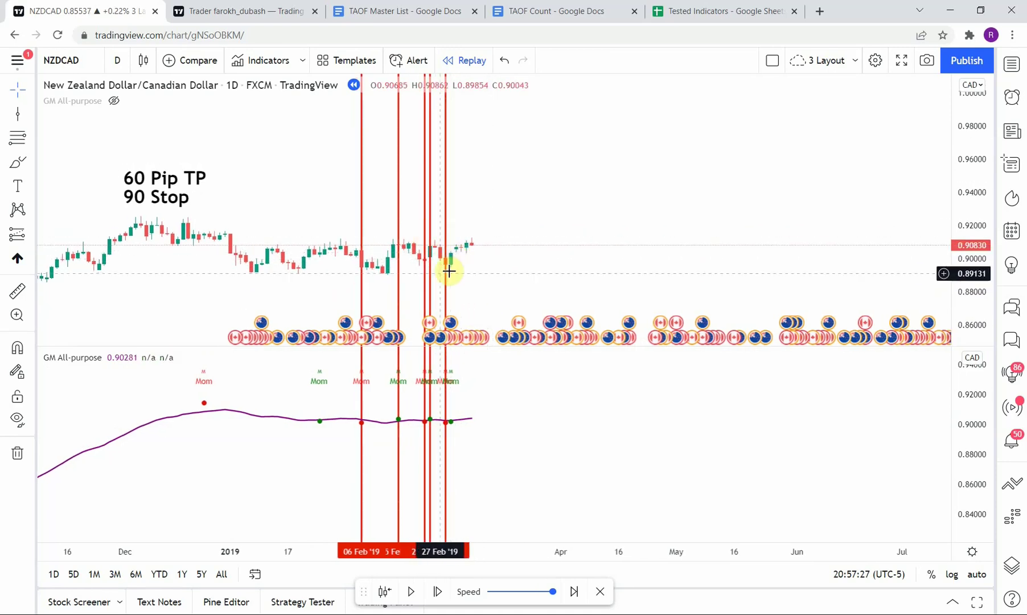
{"action": "left_click_drag", "start_coordinate": [536, 284], "coordinate": [514, 281]}
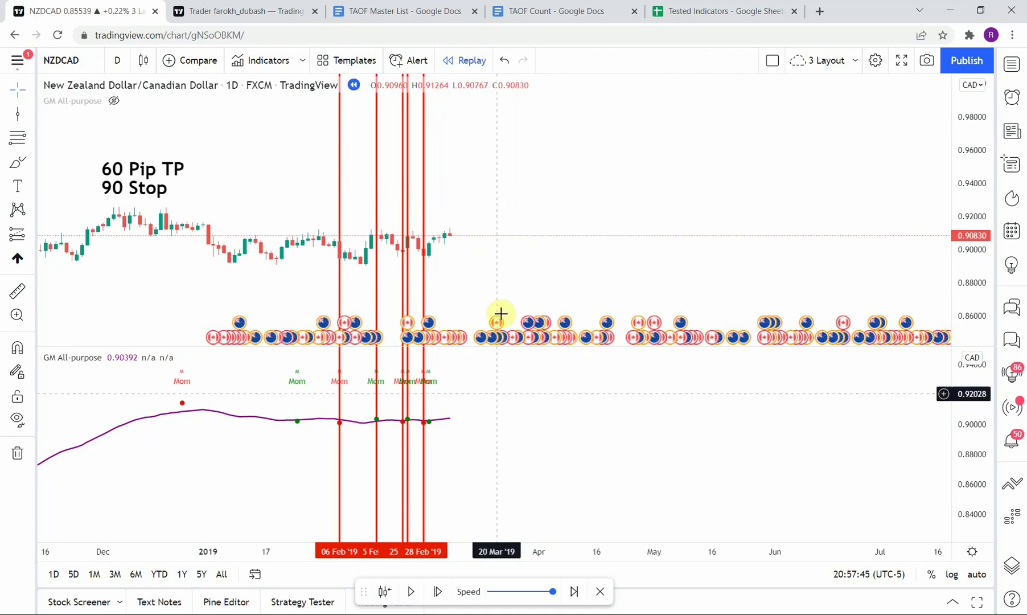
- Play the replay through to early August 2019 and mark the red Mom signal at 11 Jun '19 with a green vertical line
{"action": "left_click", "coordinate": [412, 592]}
{"action": "left_click", "coordinate": [411, 592]}
{"action": "left_click", "coordinate": [389, 171]}
{"action": "left_click", "coordinate": [595, 116]}
{"action": "key", "text": "shift+Down"}
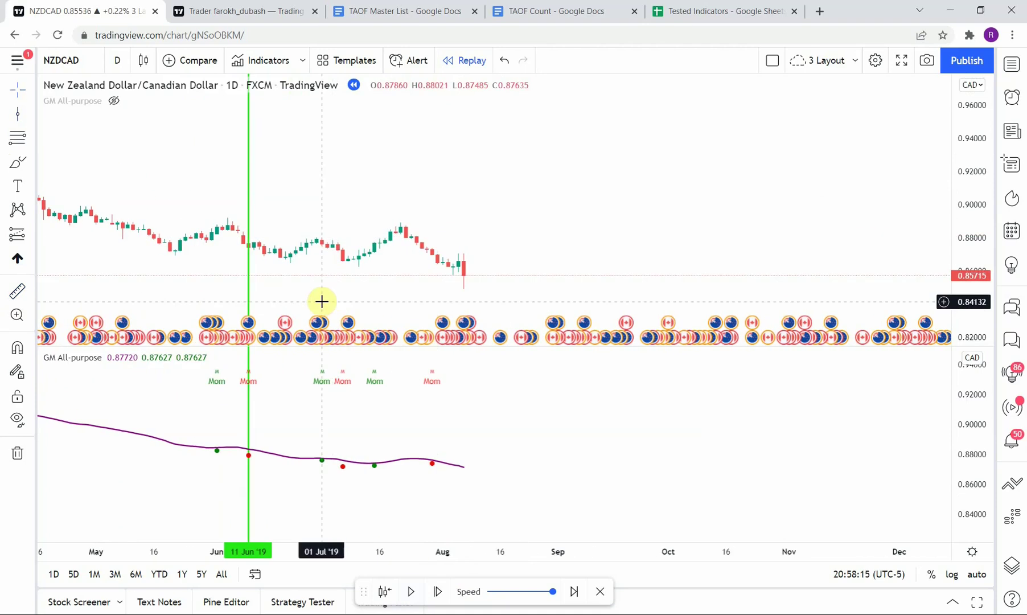
- Continue the replay, marking 05 Jul, 15 Oct and 25 Oct '19 with red vertical lines and 30 Jul and 16 Sep '19 with green ones
{"action": "key", "text": "alt+v"}
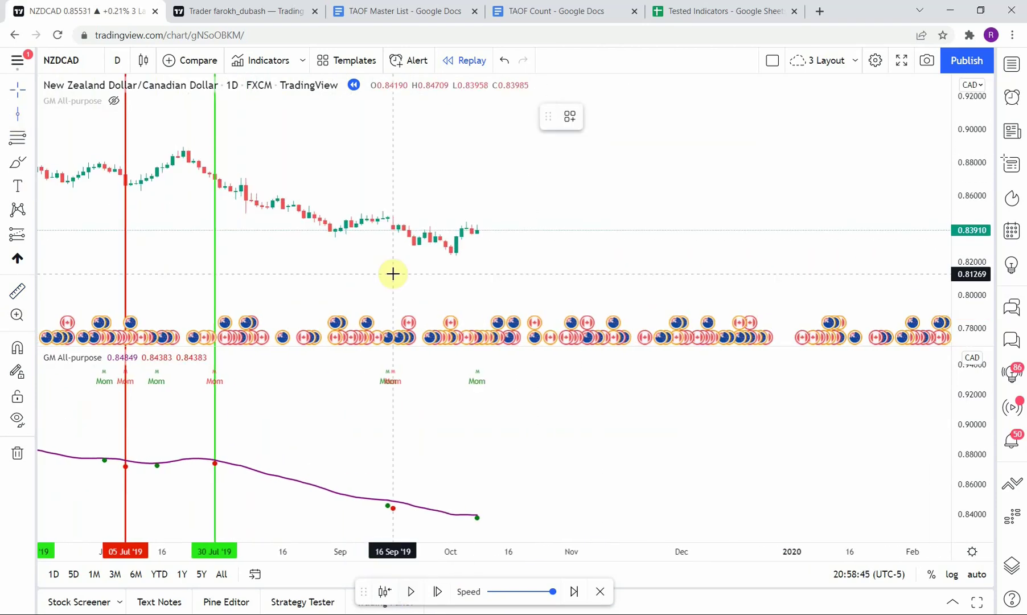
{"action": "key", "text": "shift+Down"}
{"action": "key", "text": "alt+v"}
{"action": "left_click", "coordinate": [596, 116]}
{"action": "left_click", "coordinate": [610, 291]}
{"action": "key", "text": "alt+v"}
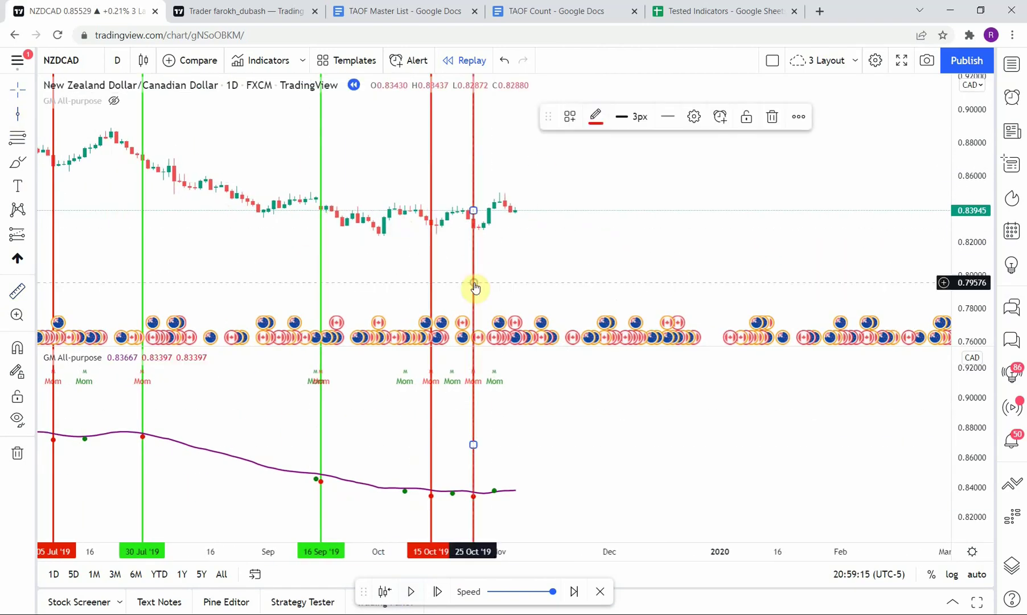
- Mark the green Mom signal at 31 Oct '19 with a green vertical line and play the replay on to about April 2020
{"action": "key", "text": "alt+v"}
{"action": "left_click", "coordinate": [411, 592]}
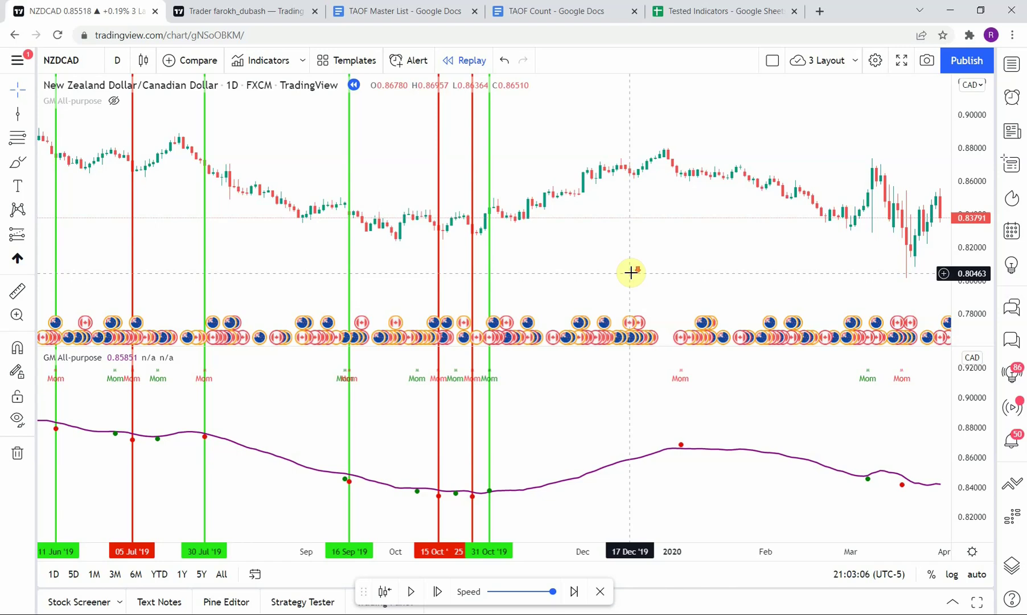
- Review the red and green trade lines marked on the chart from February through October 2019
{"action": "scroll", "coordinate": [628, 271], "scroll_direction": "down", "scroll_amount": 3}
{"action": "left_click_drag", "start_coordinate": [170, 223], "coordinate": [425, 274]}
{"action": "scroll", "coordinate": [864, 207], "scroll_direction": "down", "scroll_amount": 3}
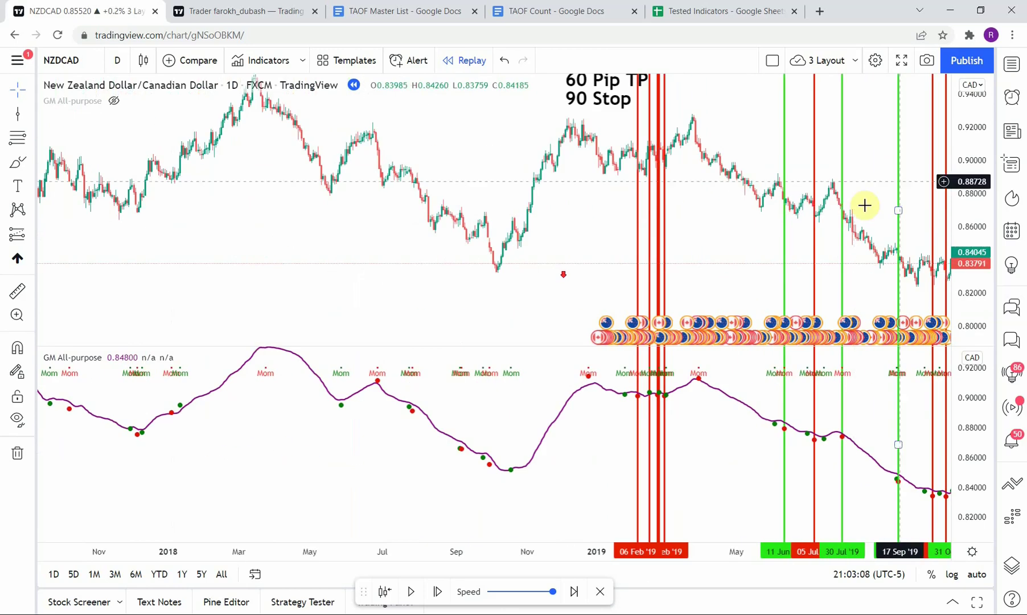
{"action": "scroll", "coordinate": [624, 319], "scroll_direction": "up", "scroll_amount": 5}
{"action": "left_click_drag", "start_coordinate": [509, 284], "coordinate": [359, 265]}
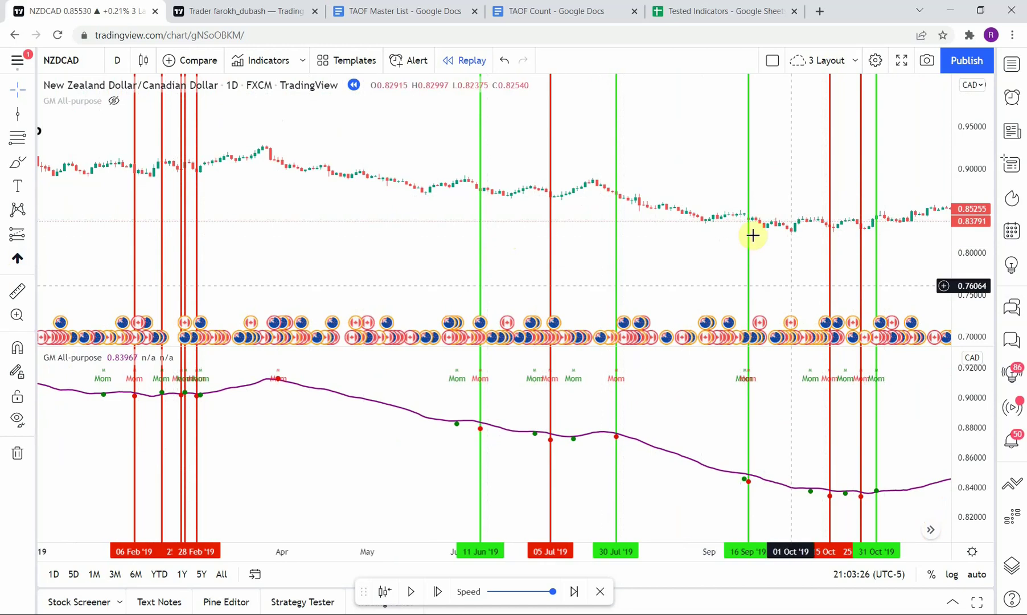
{"action": "left_click_drag", "start_coordinate": [364, 230], "coordinate": [319, 247]}
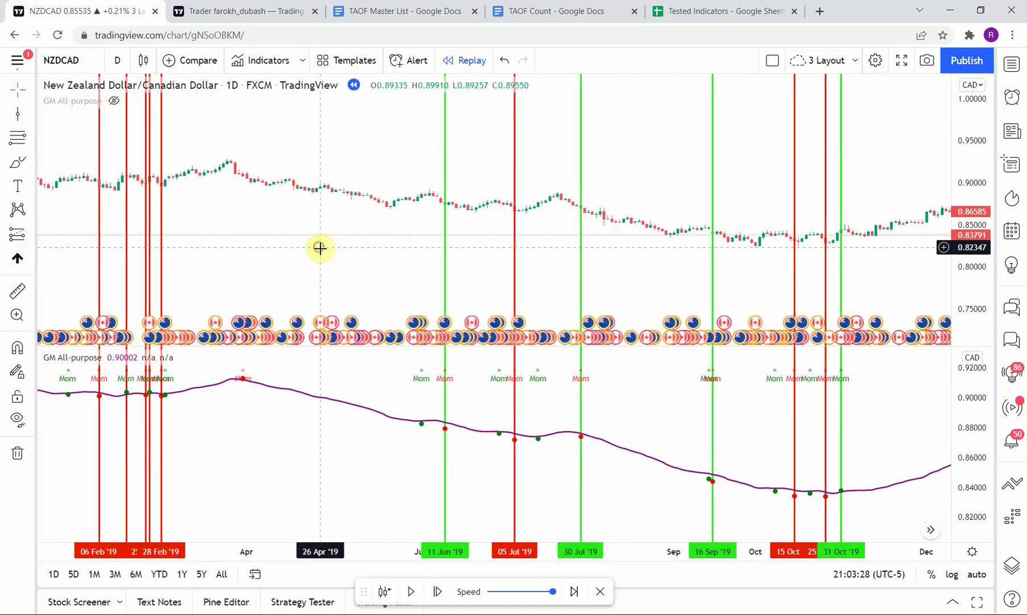